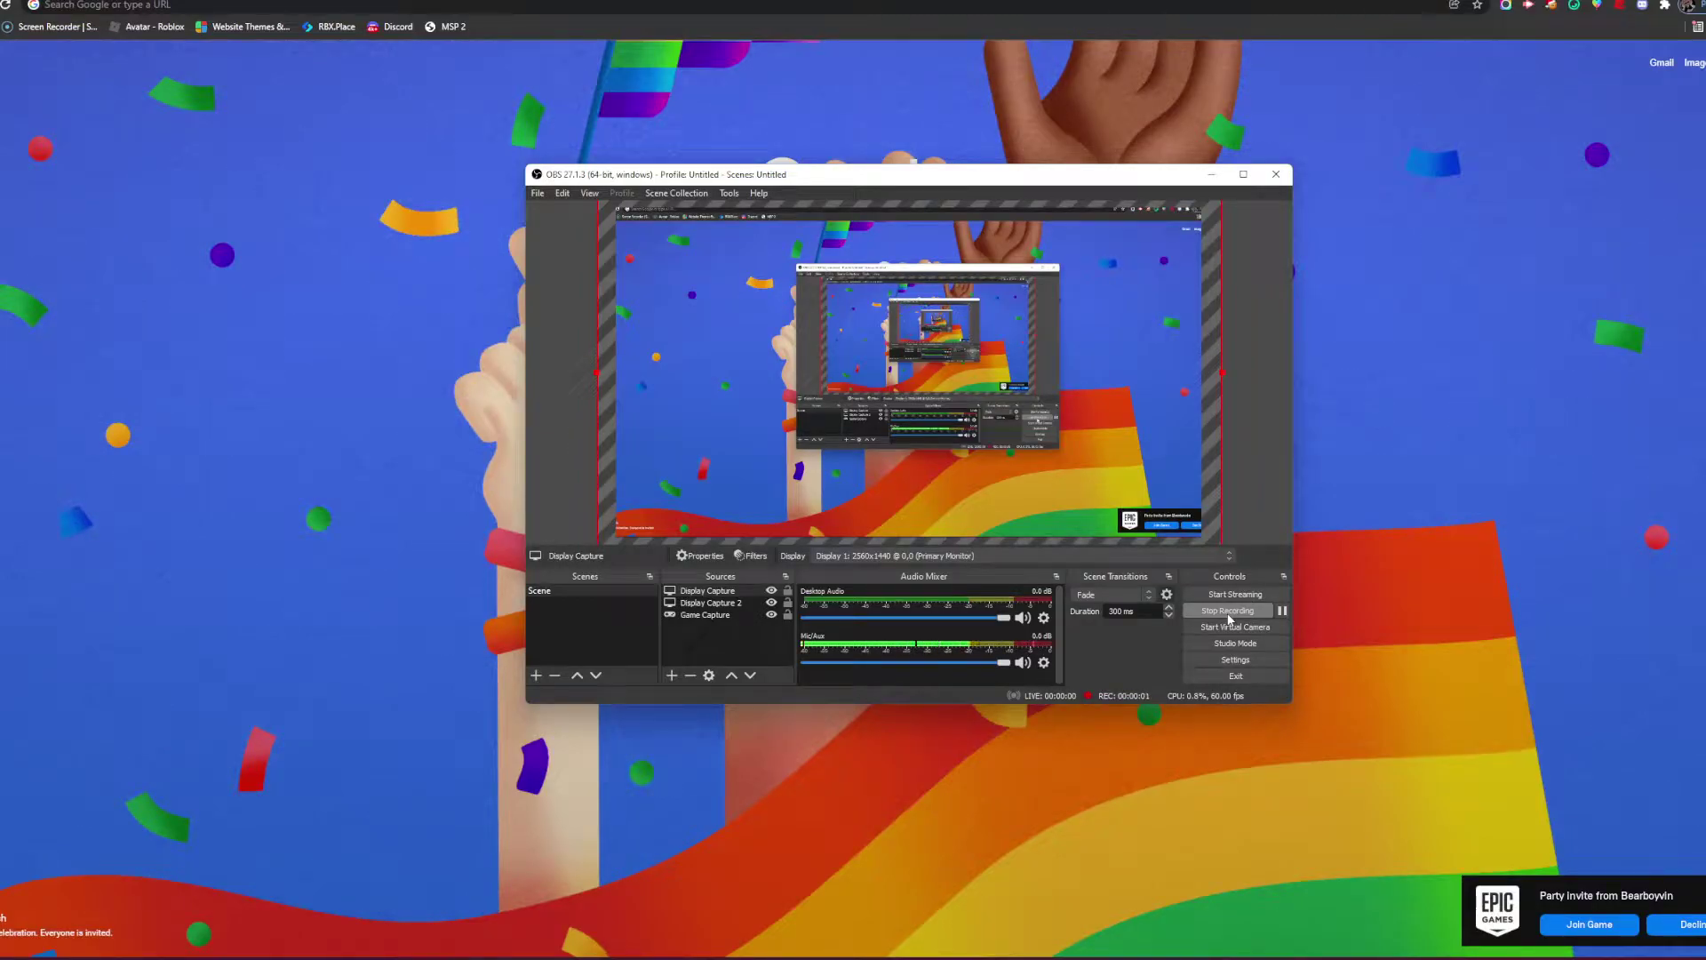
Step: Switch away from OBS Studio so Chrome's Google new tab page is showing
{"action": "key", "text": "alt+Tab"}
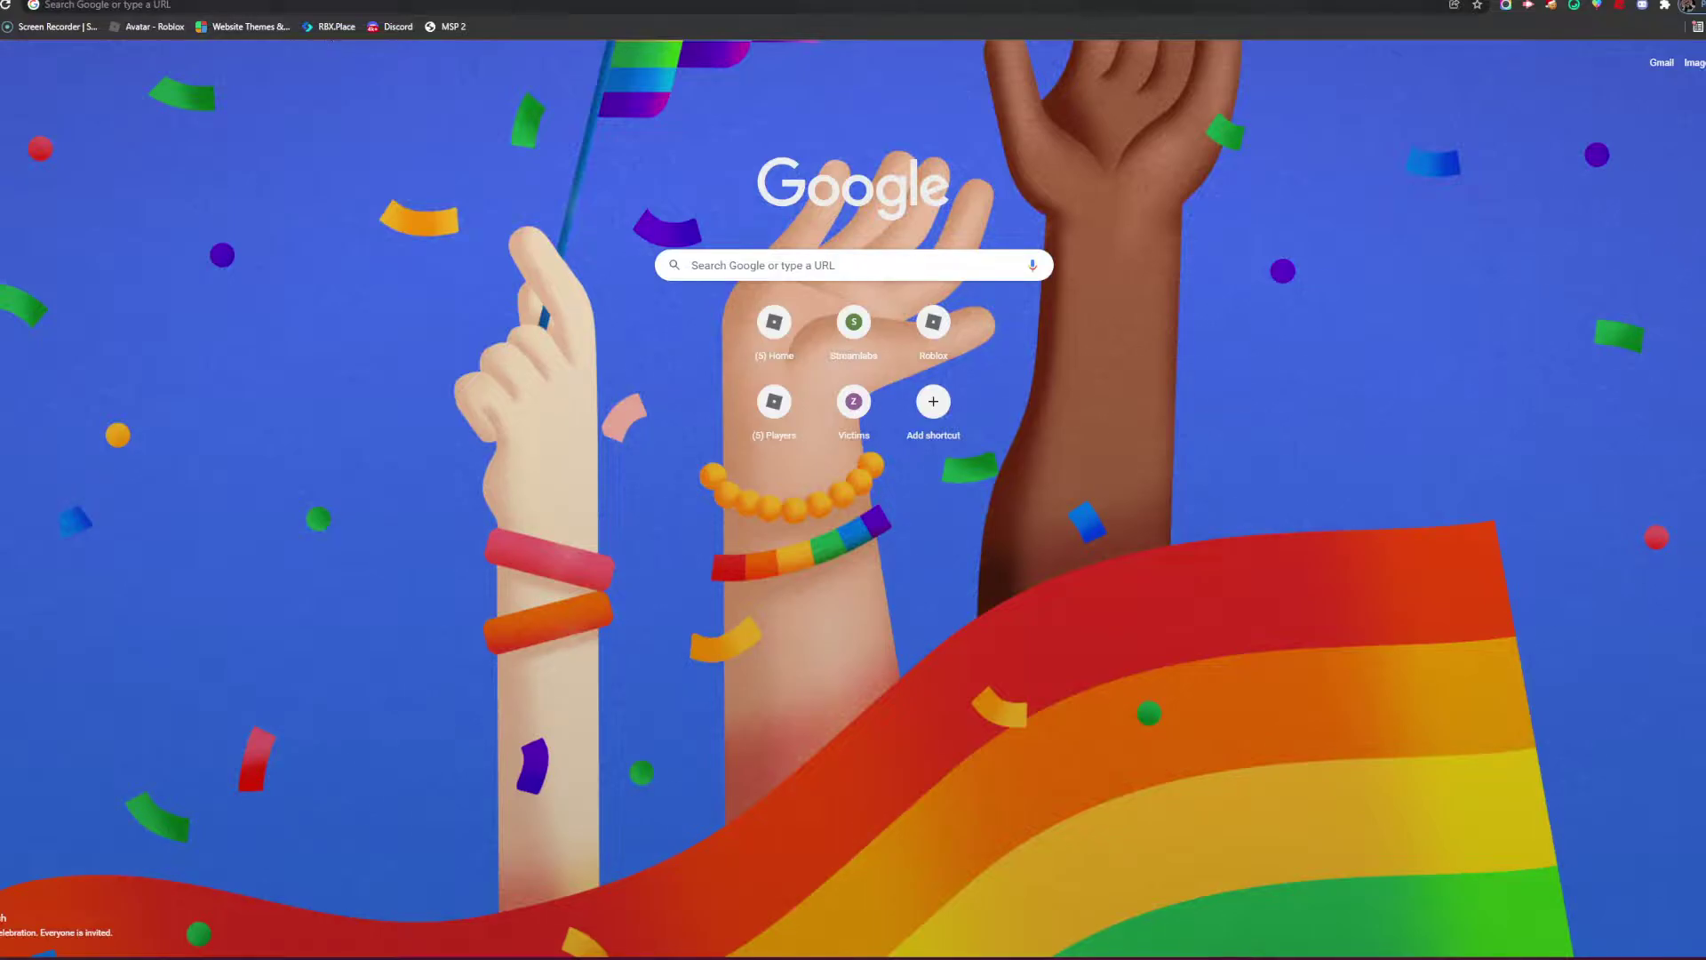
Step: Search Google for 'chrome' web store and open the Chrome Web Store
{"action": "left_click", "coordinate": [293, 6]}
{"action": "type", "text": "chrome web store"}
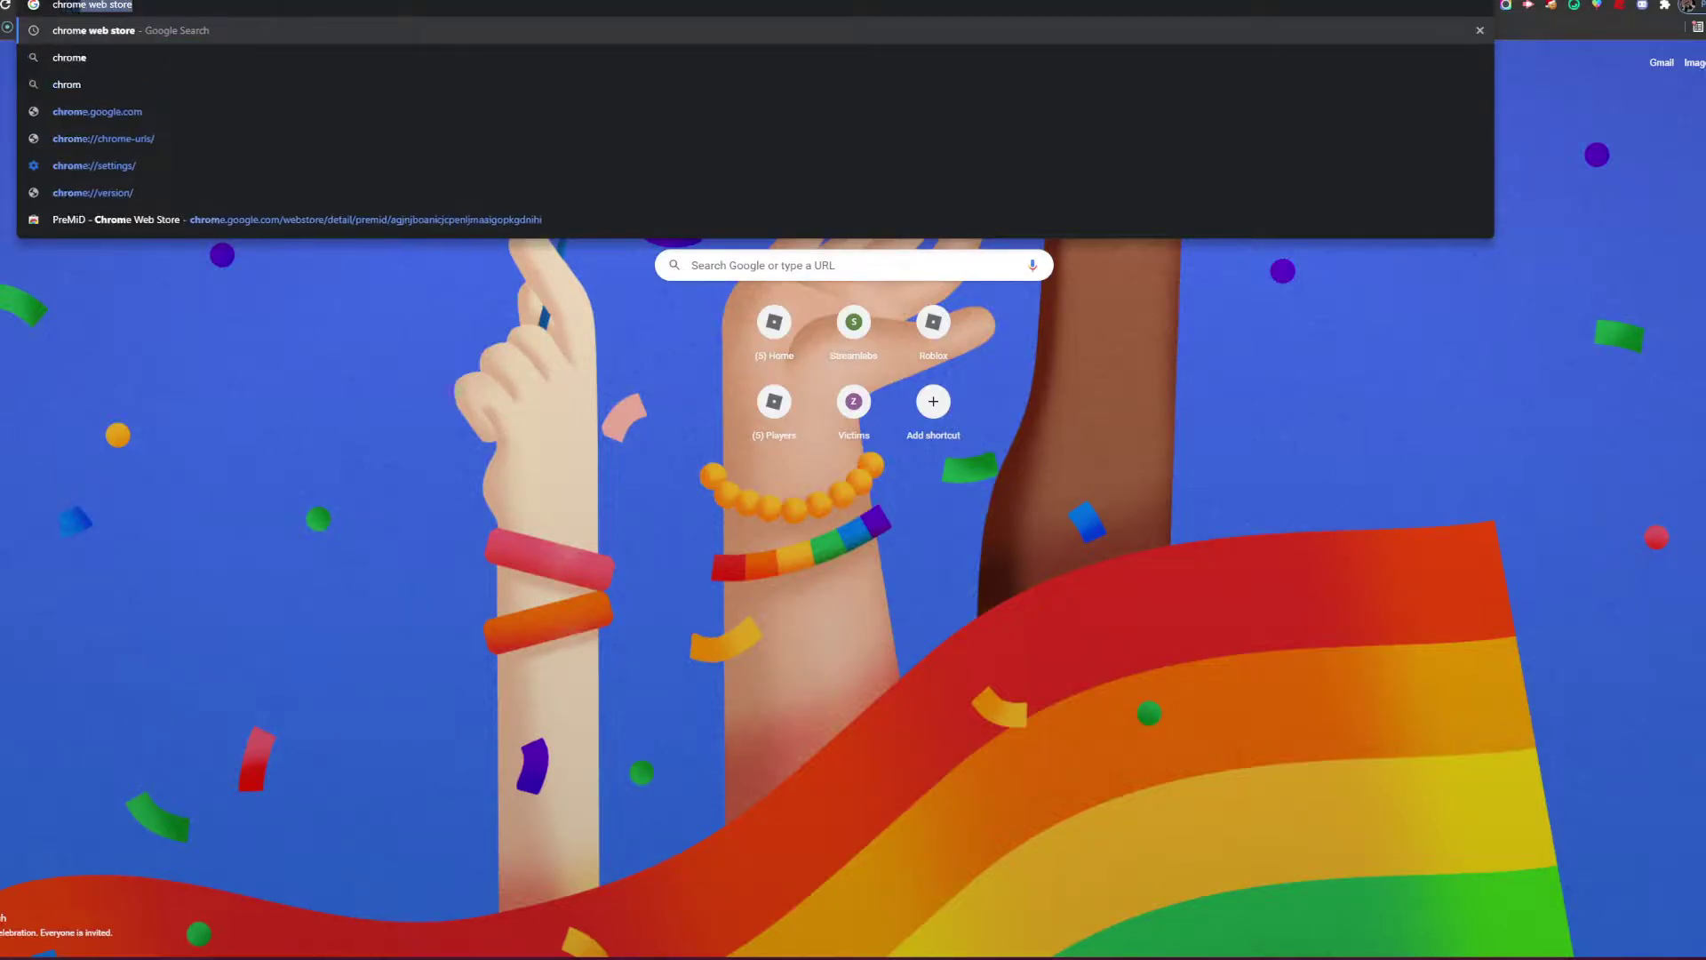
{"action": "left_click", "coordinate": [234, 31]}
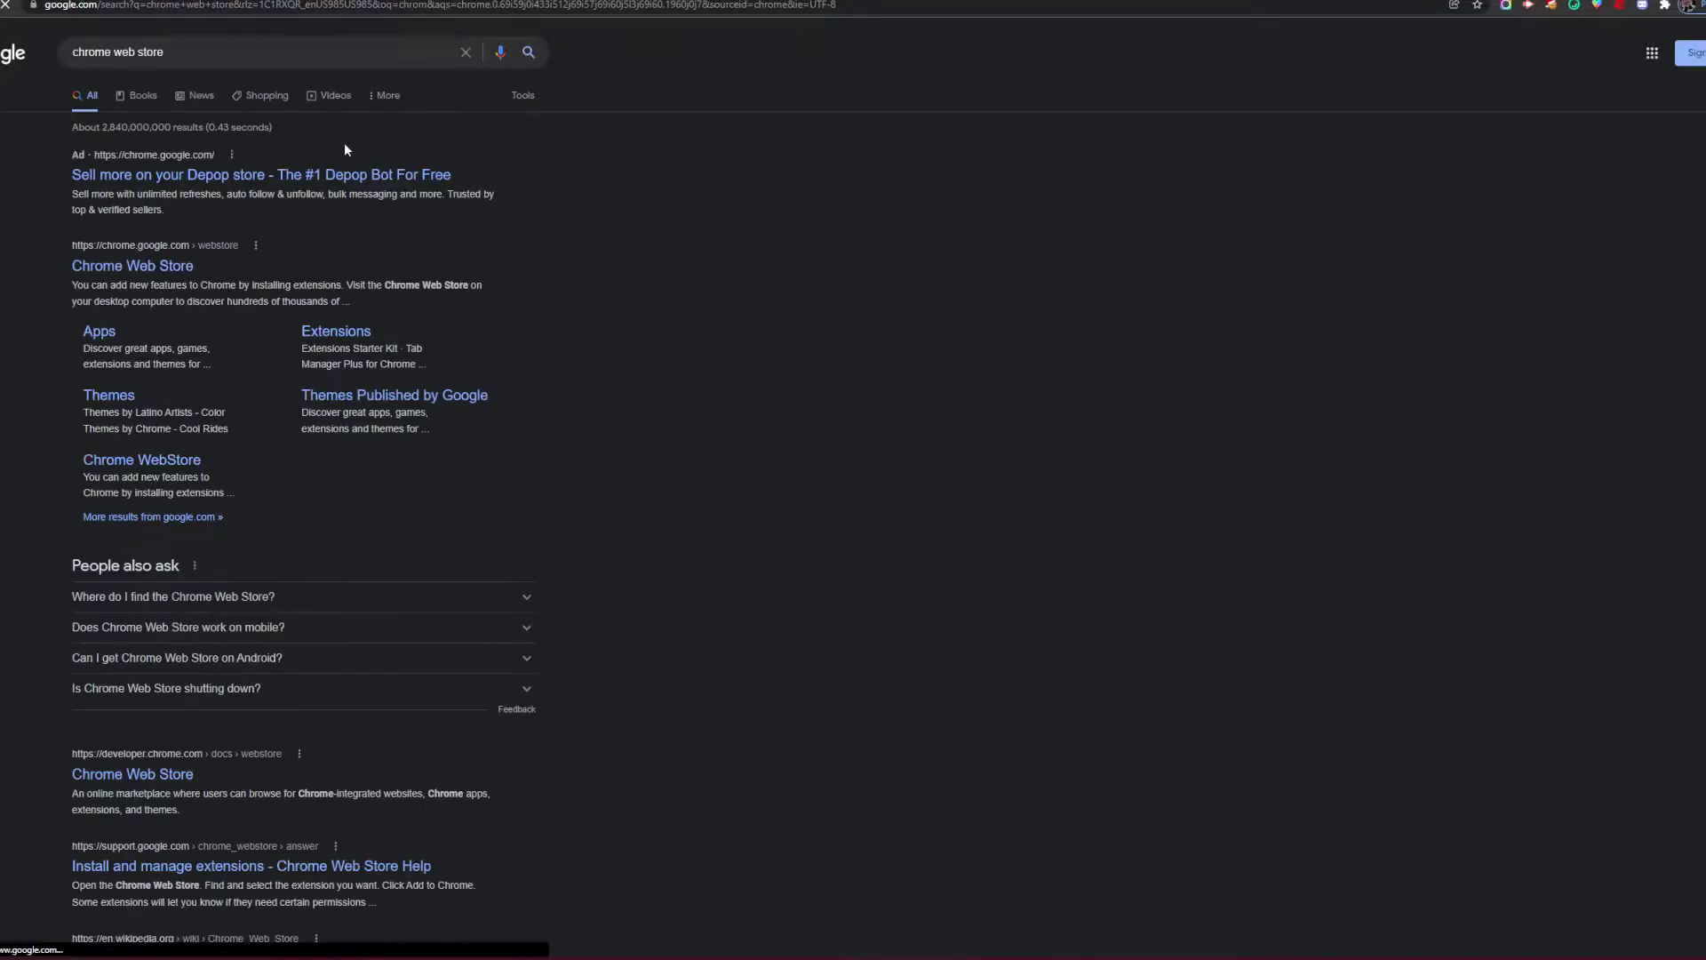
{"action": "left_click", "coordinate": [307, 172]}
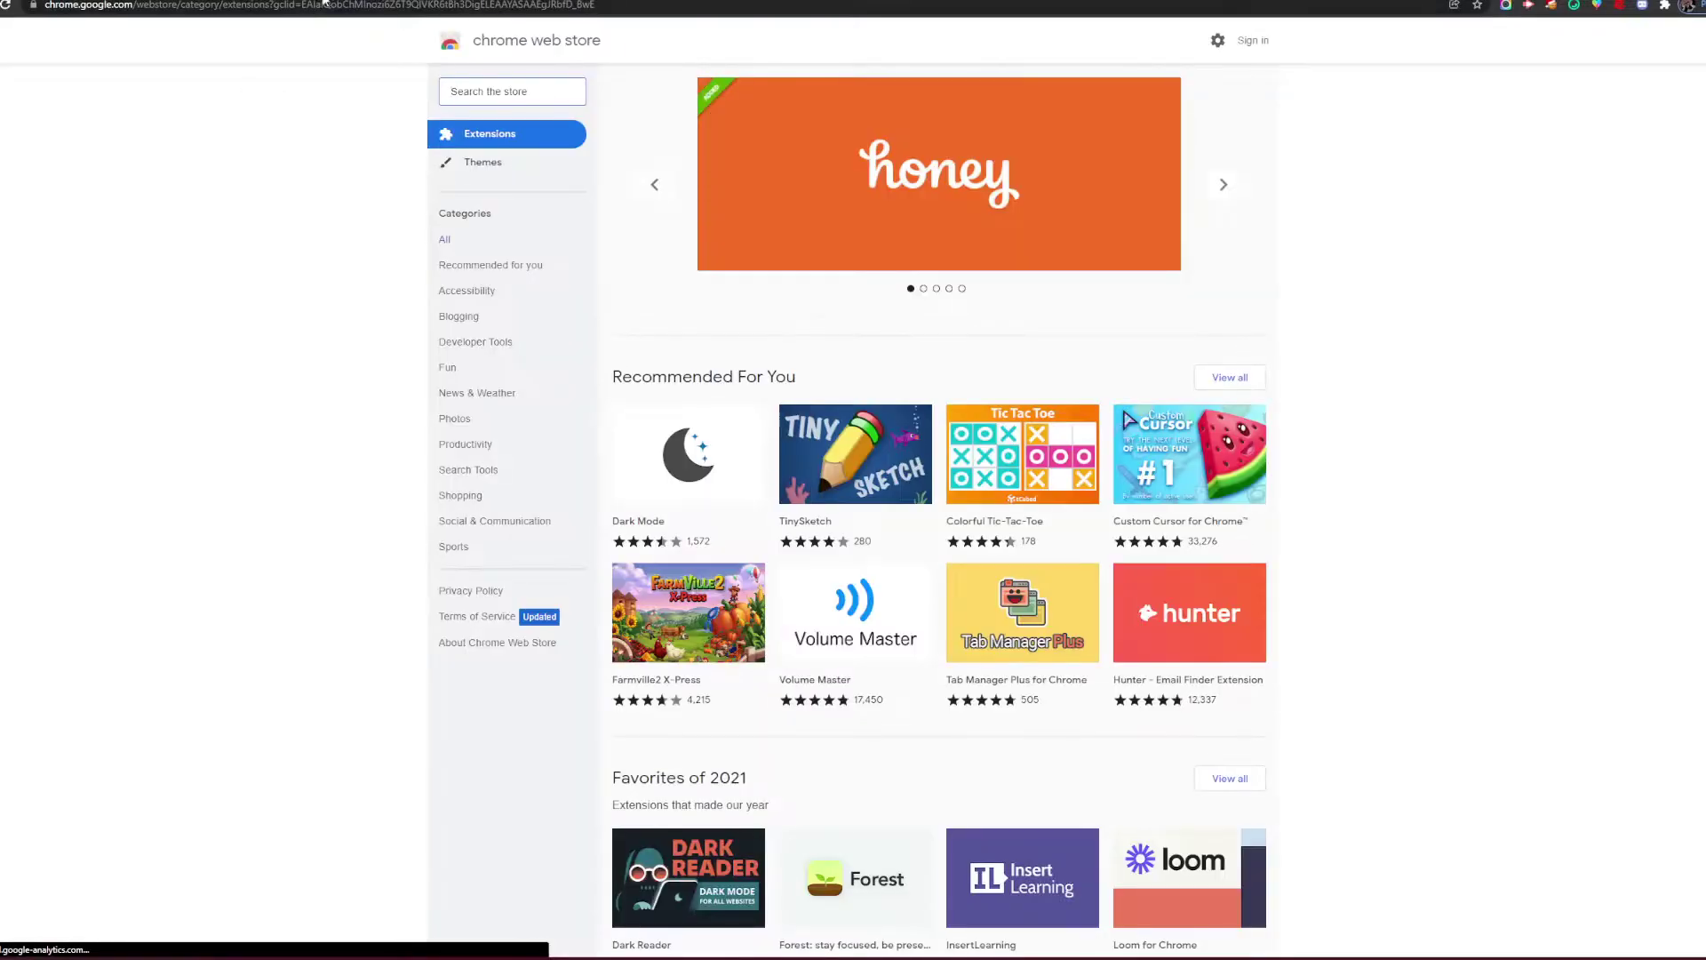
Step: Search the store for 'Premid' and open the PreMiD extension's page
{"action": "left_click", "coordinate": [483, 90]}
{"action": "type", "text": "Premid"}
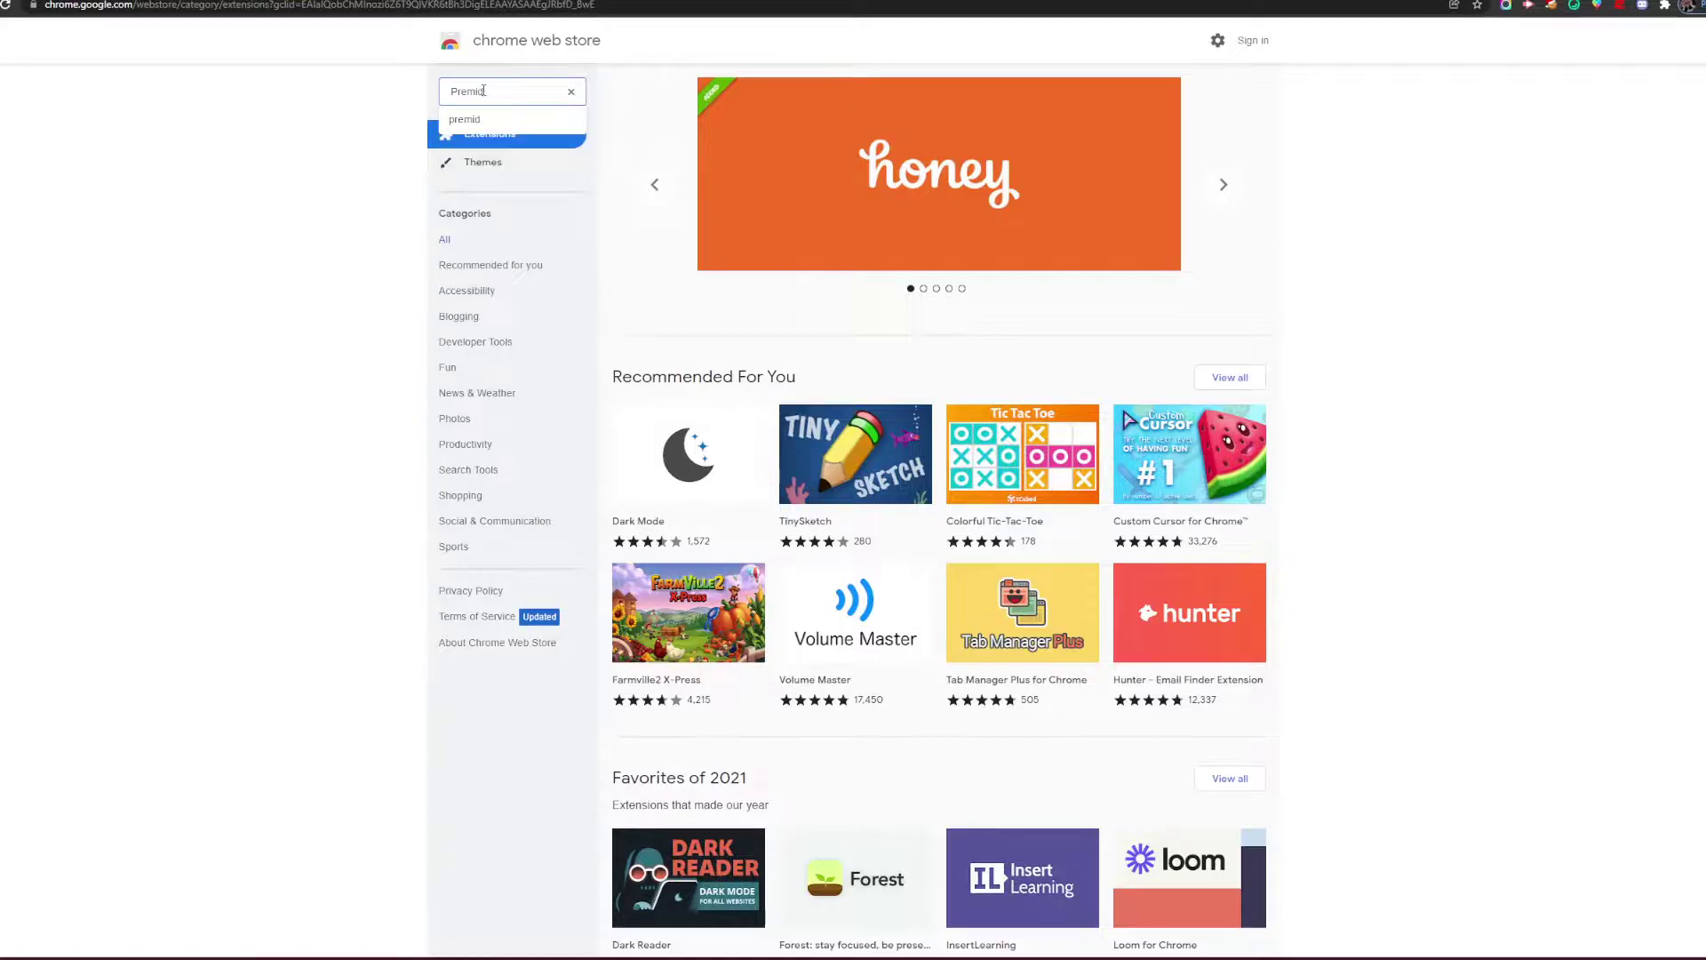
{"action": "key", "text": "Return"}
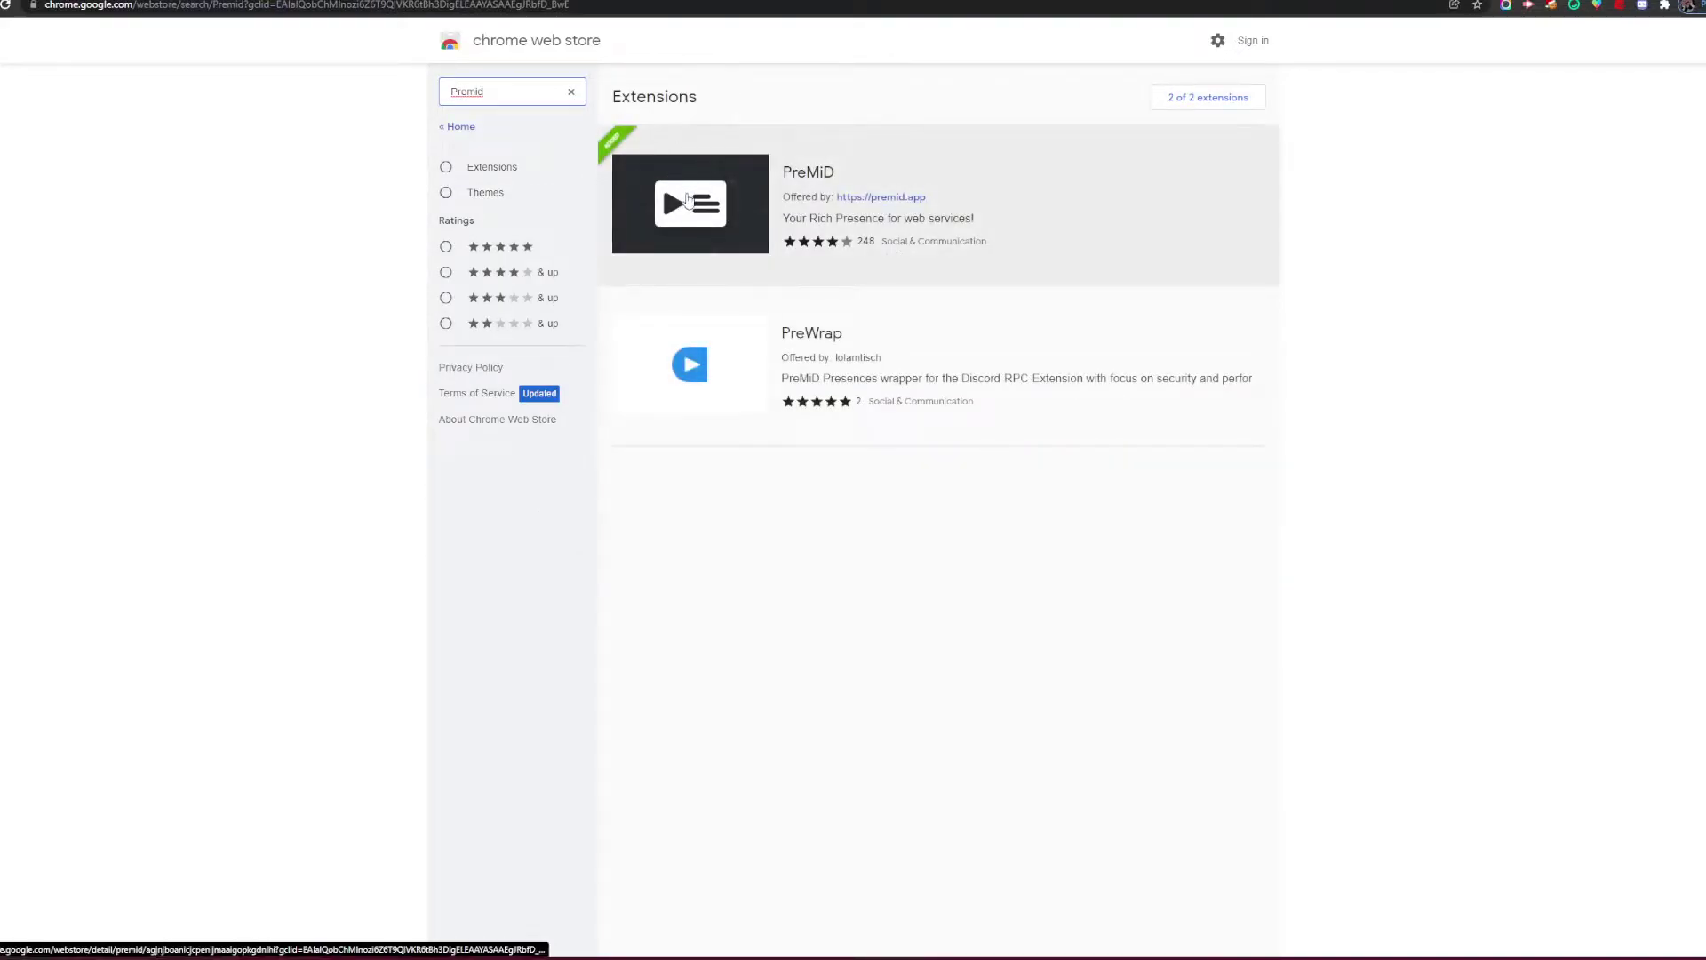
{"action": "left_click", "coordinate": [733, 213]}
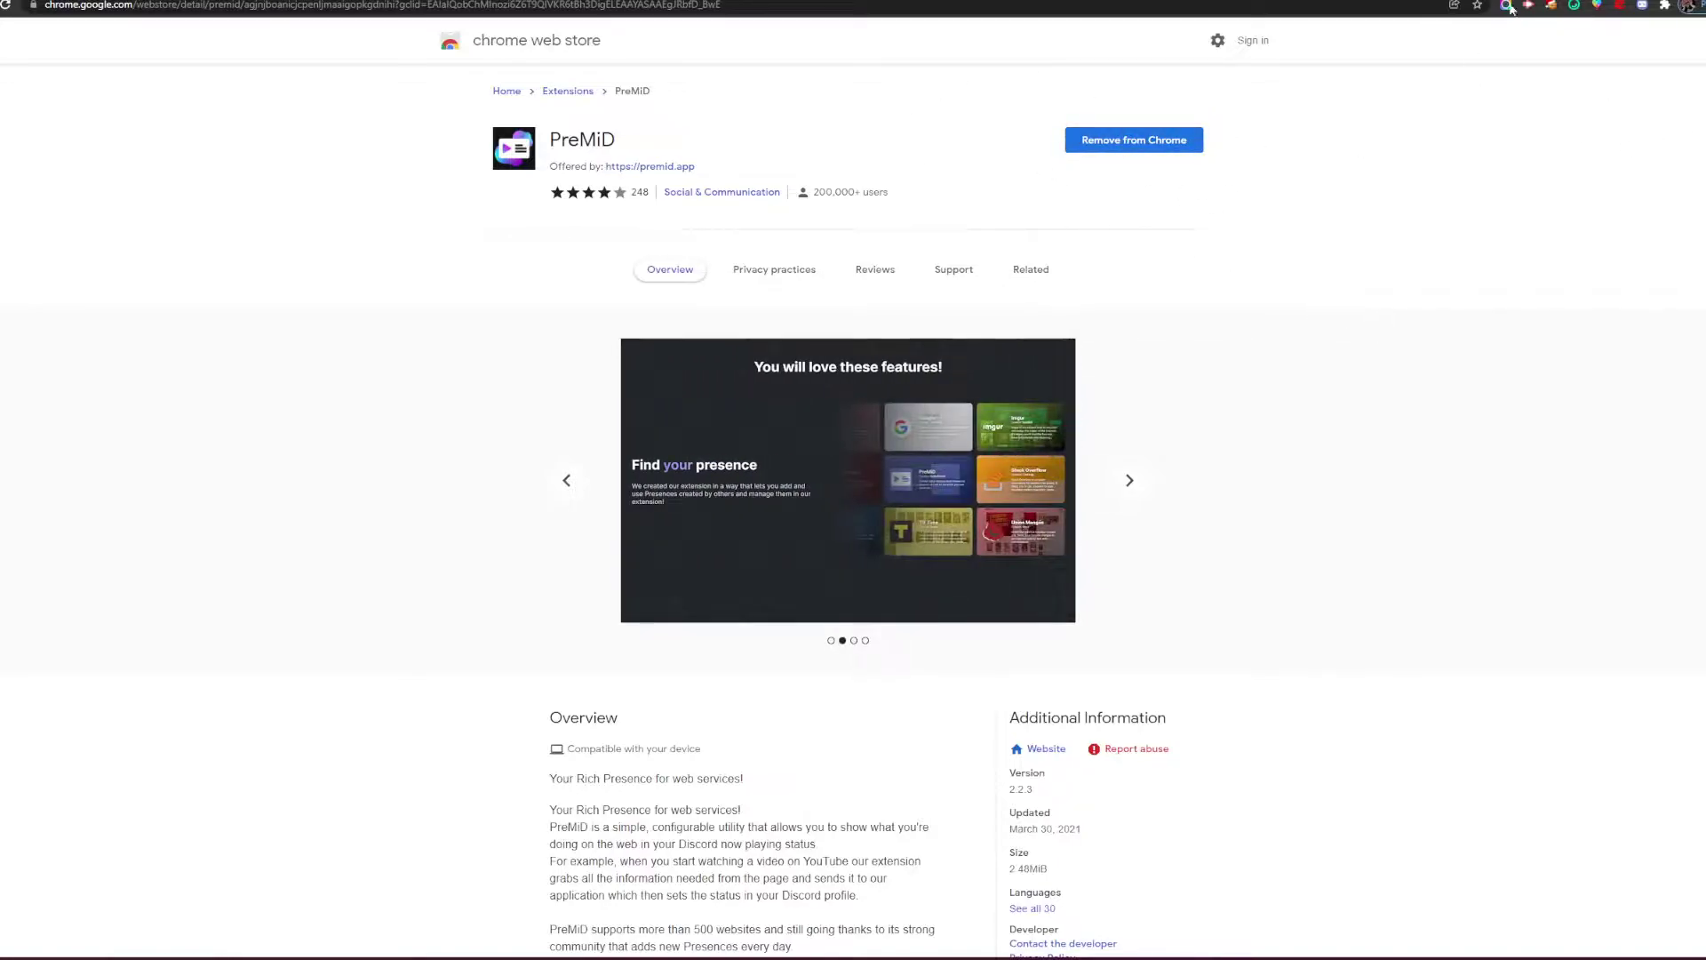
Step: Check the installed extensions and PreMiD's presences list, then start a new tab
{"action": "left_click", "coordinate": [1667, 7]}
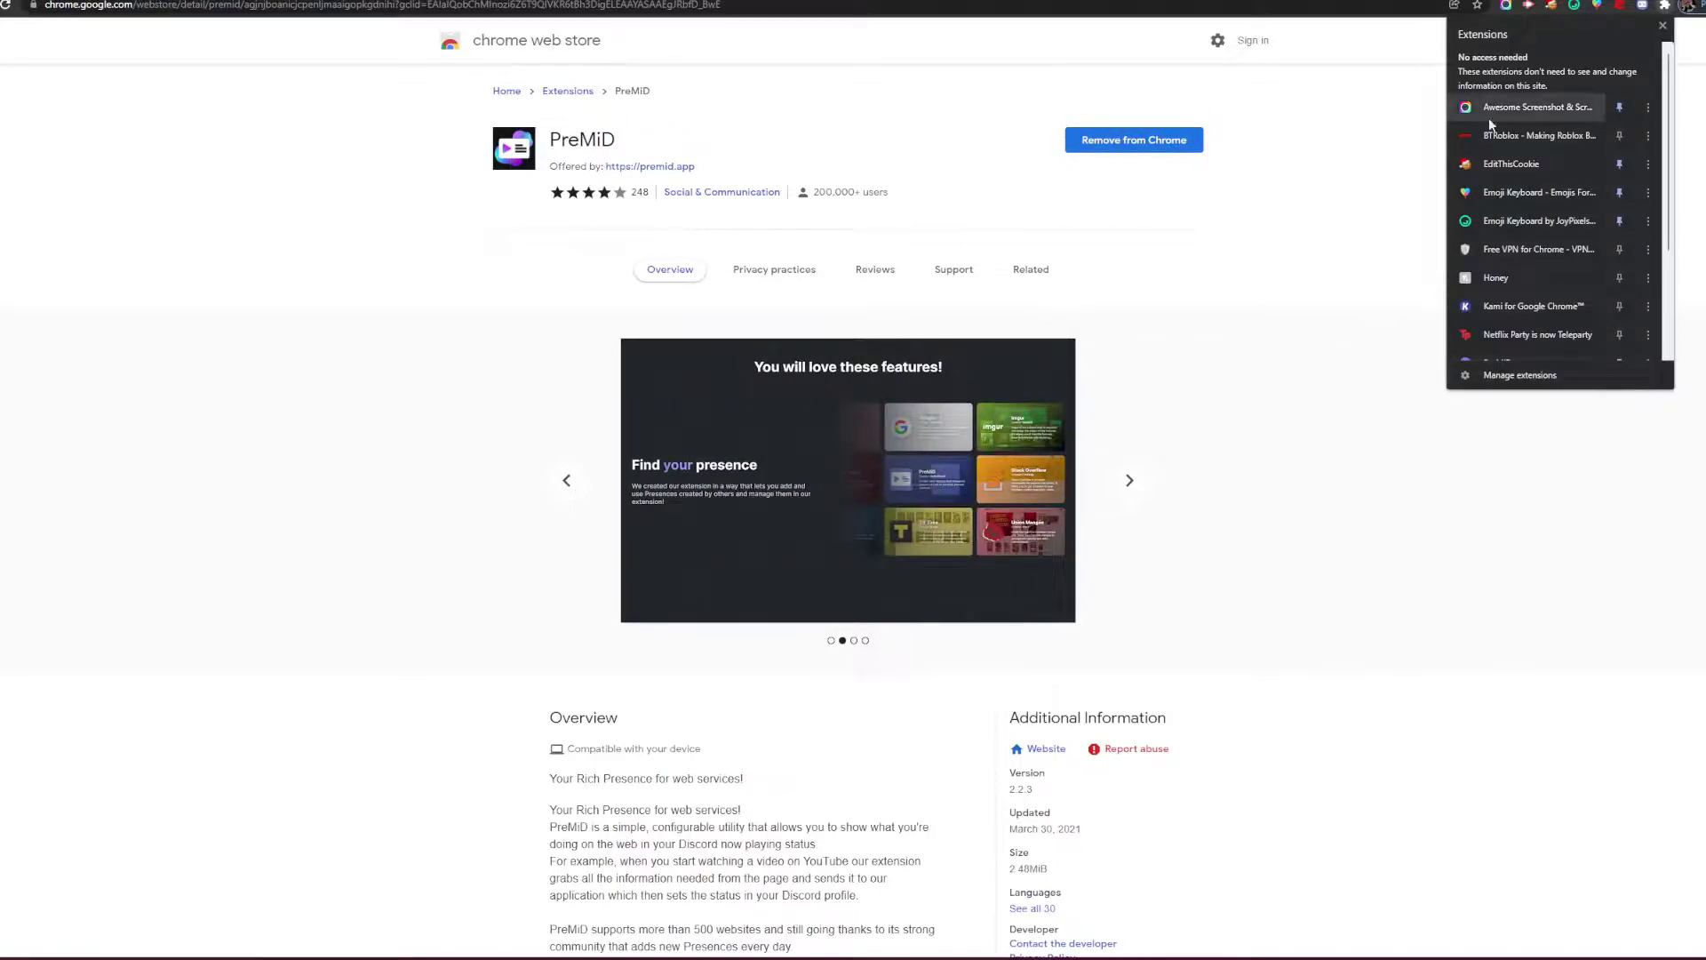
{"action": "left_click", "coordinate": [1666, 5]}
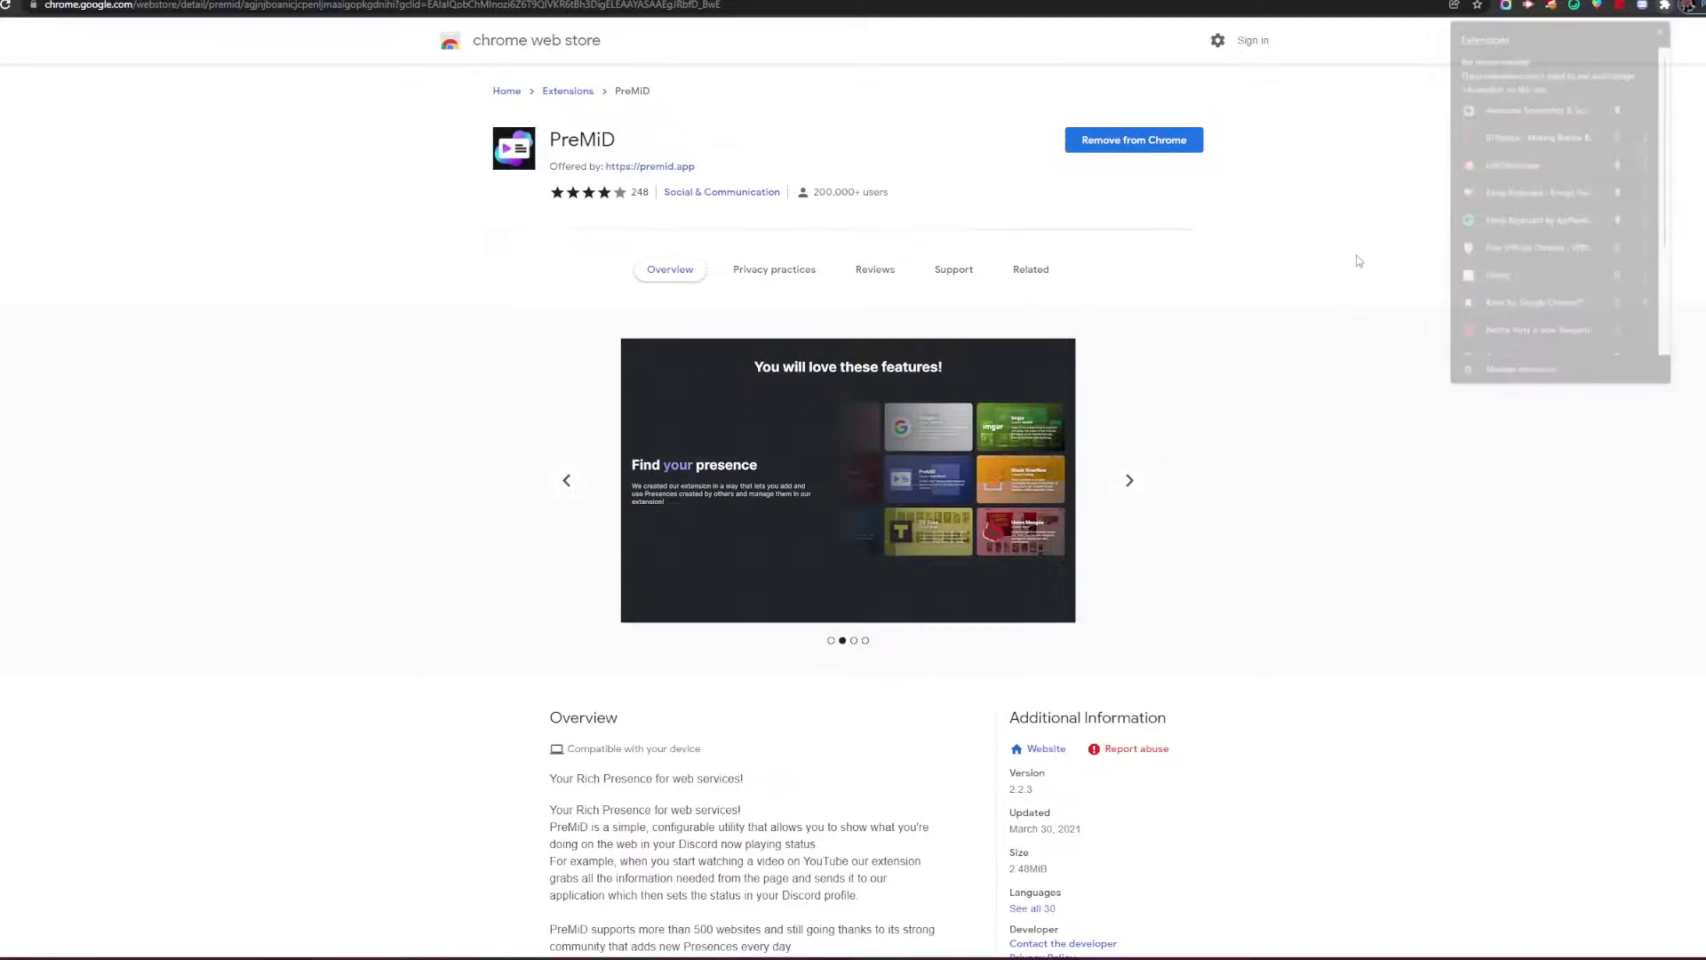
{"action": "left_click", "coordinate": [1643, 6]}
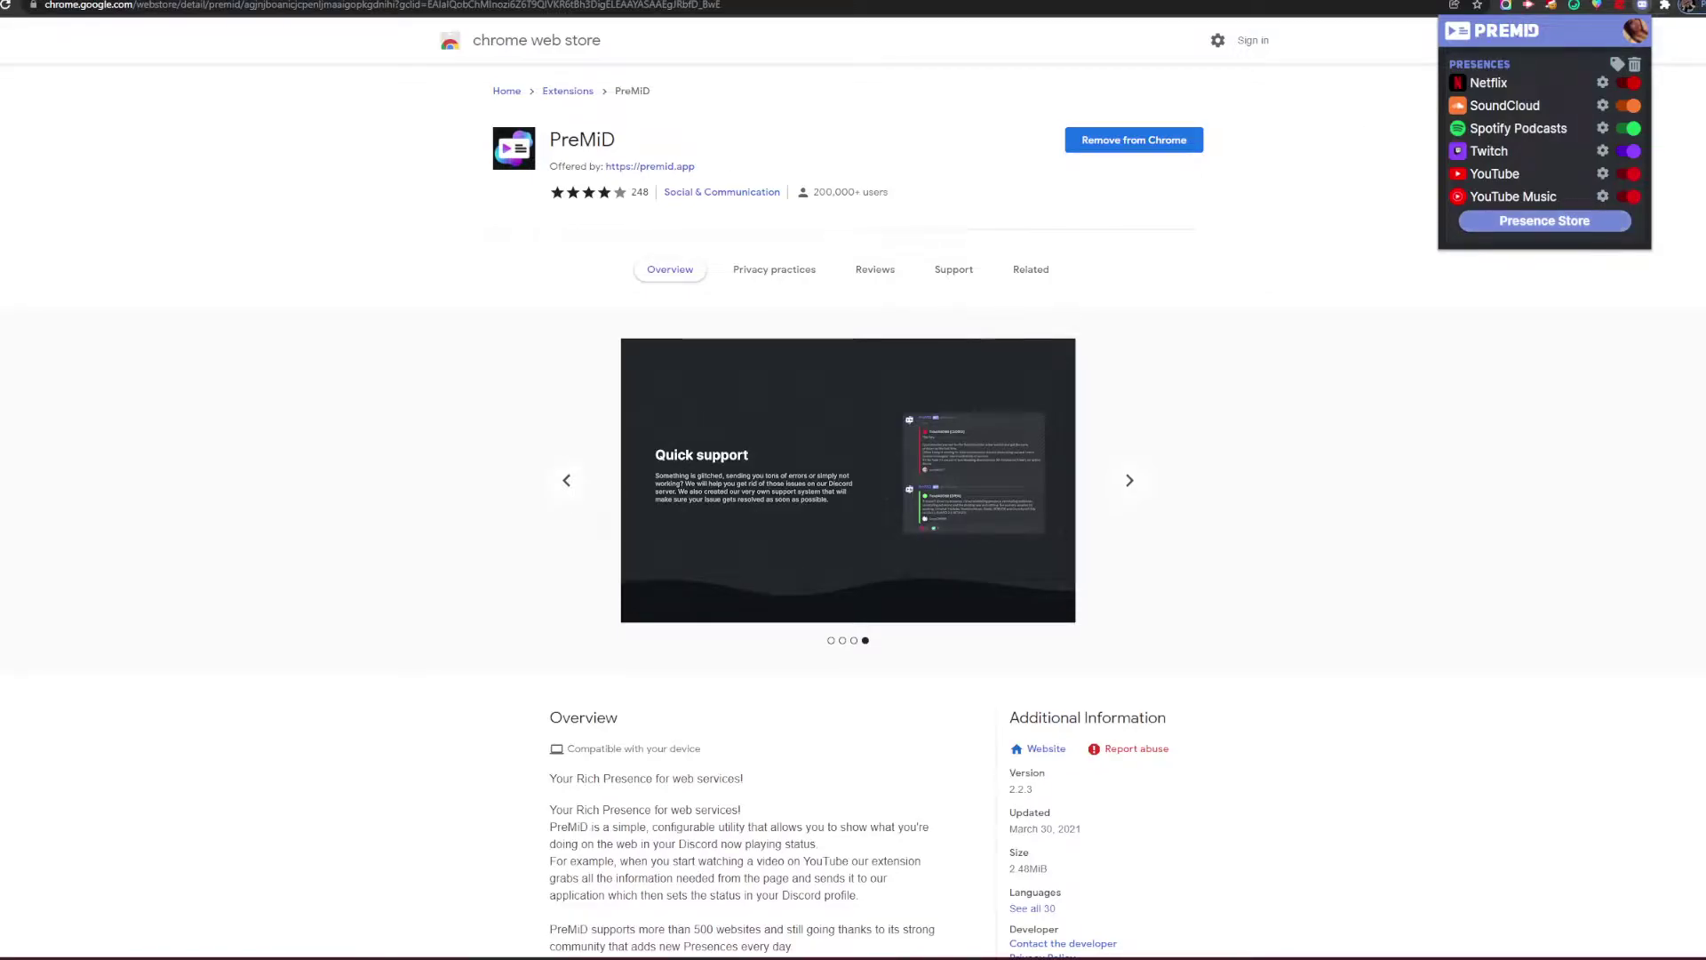
{"action": "key", "text": "ctrl+t"}
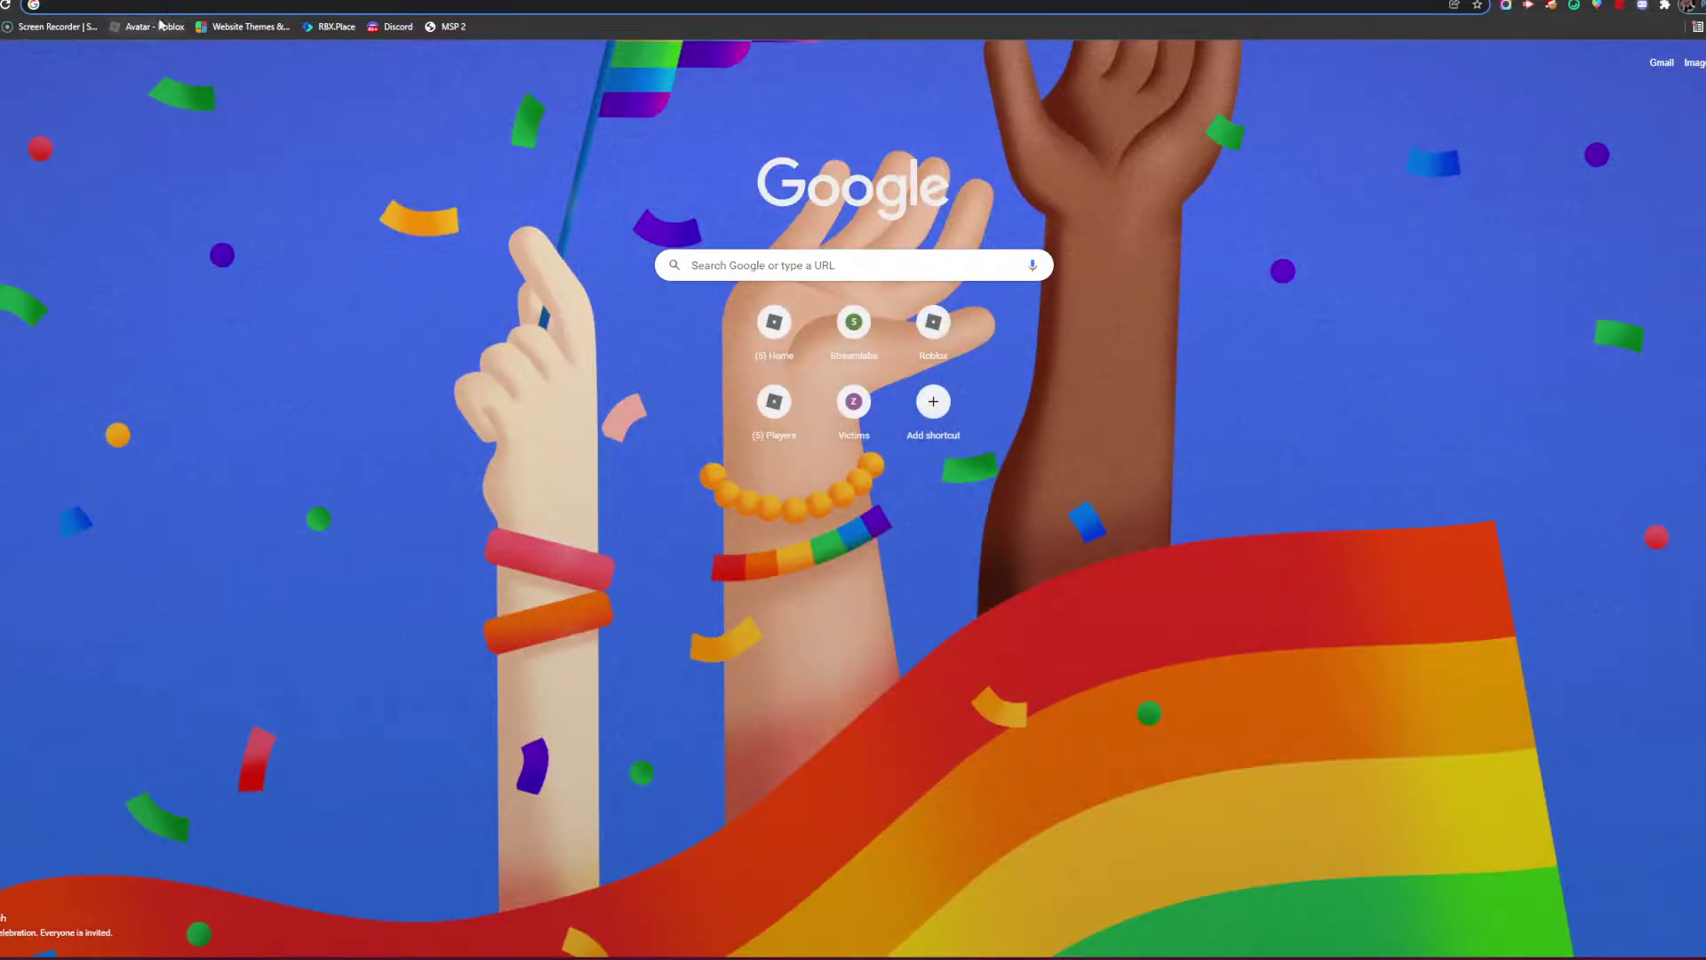
Step: Visit the PreMiD presence store at premid.app/store and review the extension's presences popup
{"action": "type", "text": "premid.app/store"}
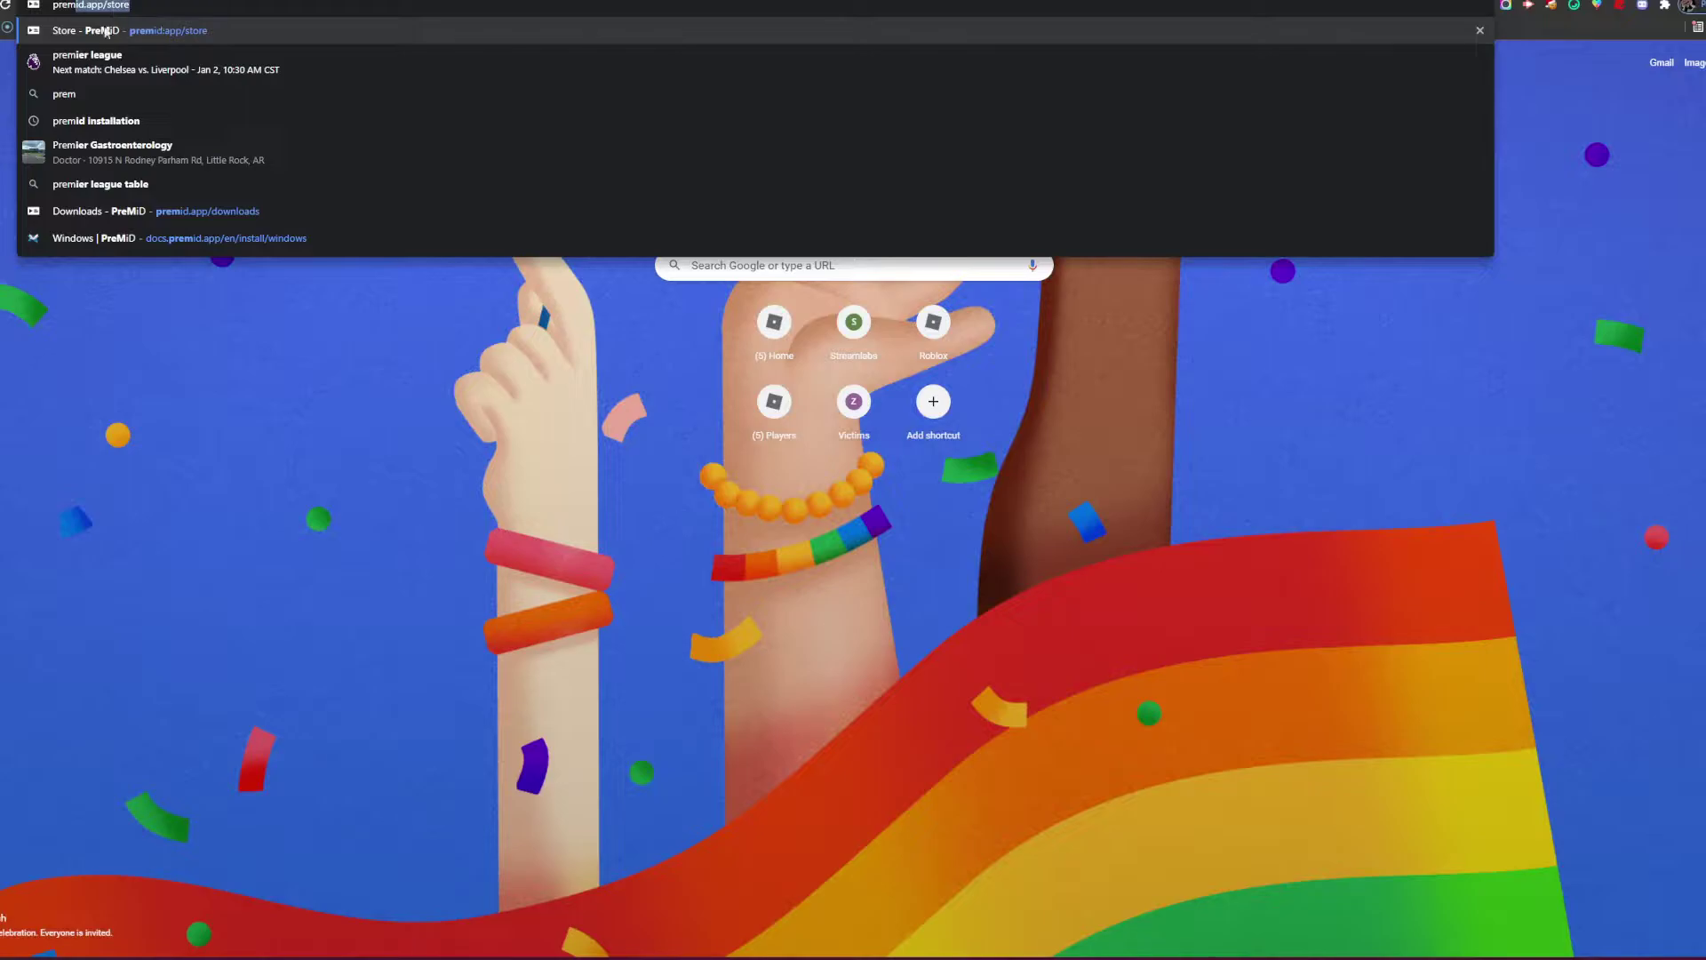
{"action": "left_click", "coordinate": [80, 30]}
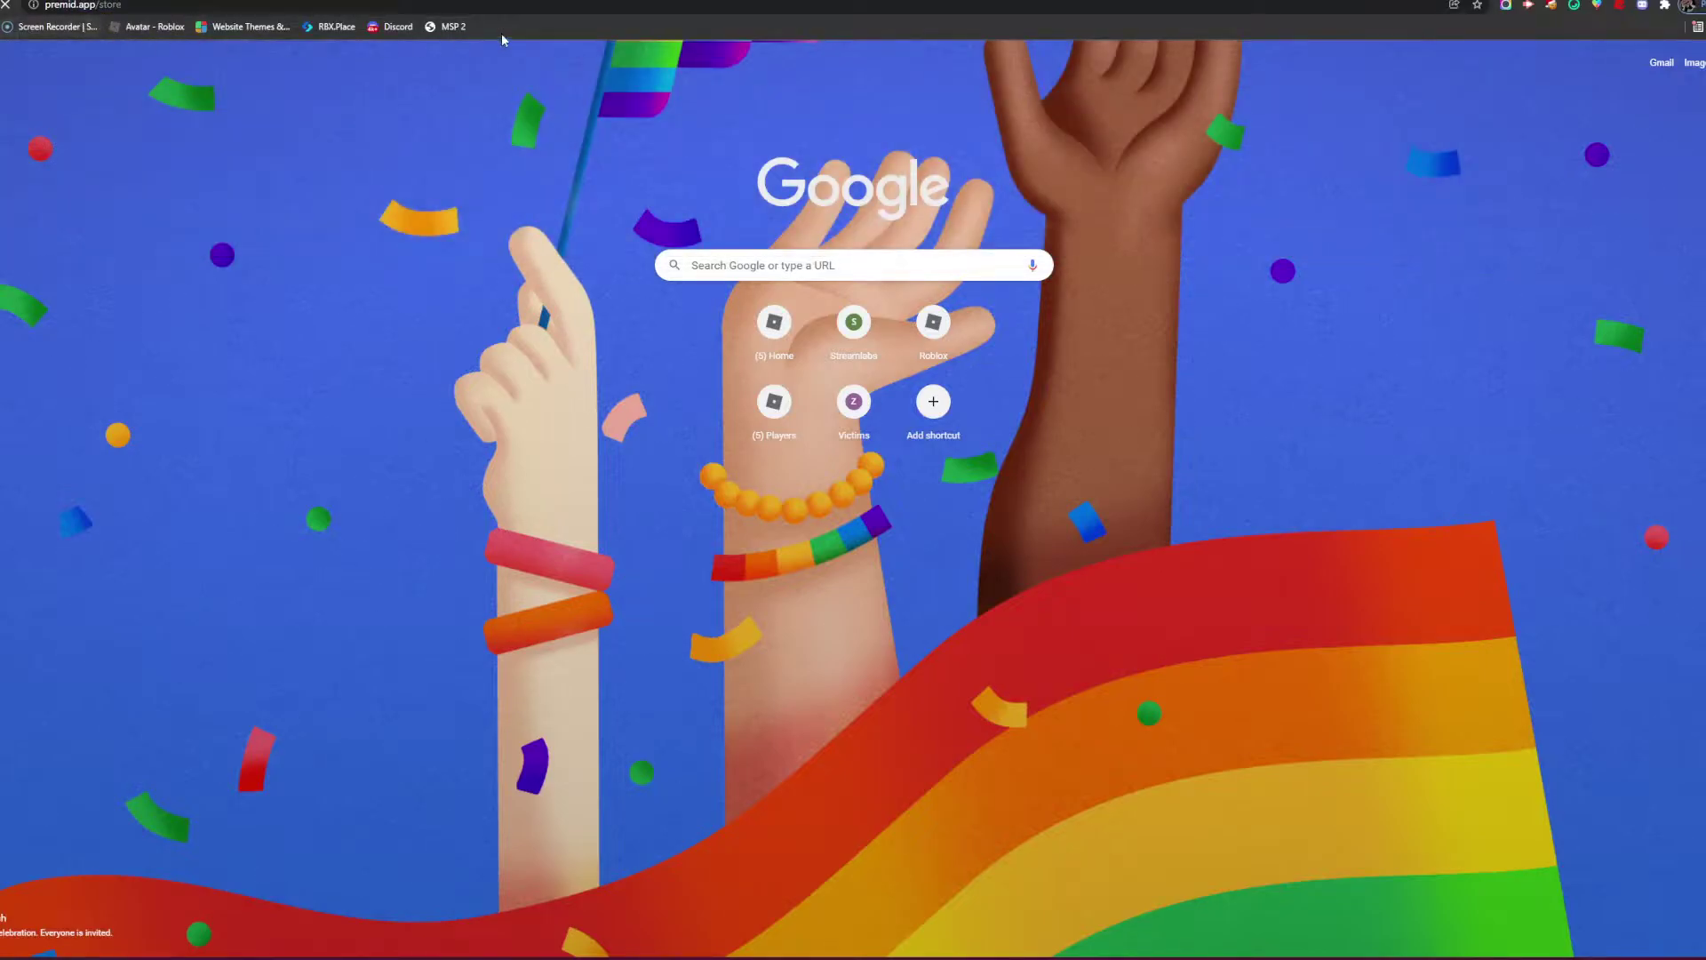
{"action": "left_click", "coordinate": [1643, 5]}
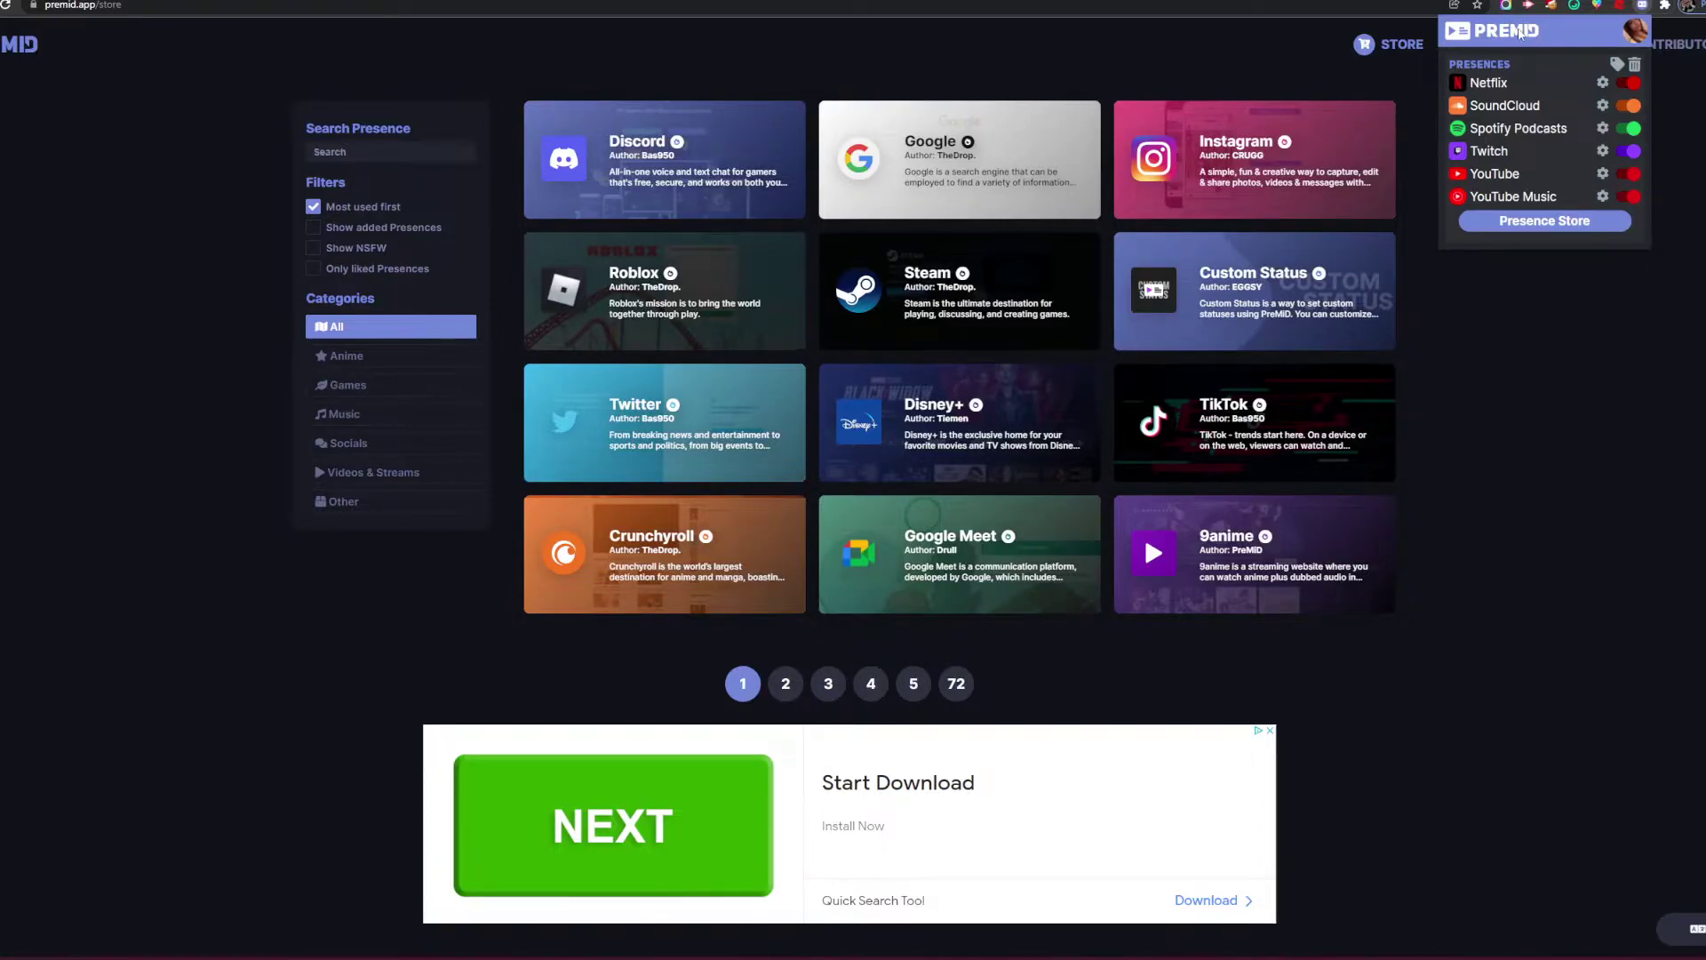
{"action": "left_click", "coordinate": [1627, 578]}
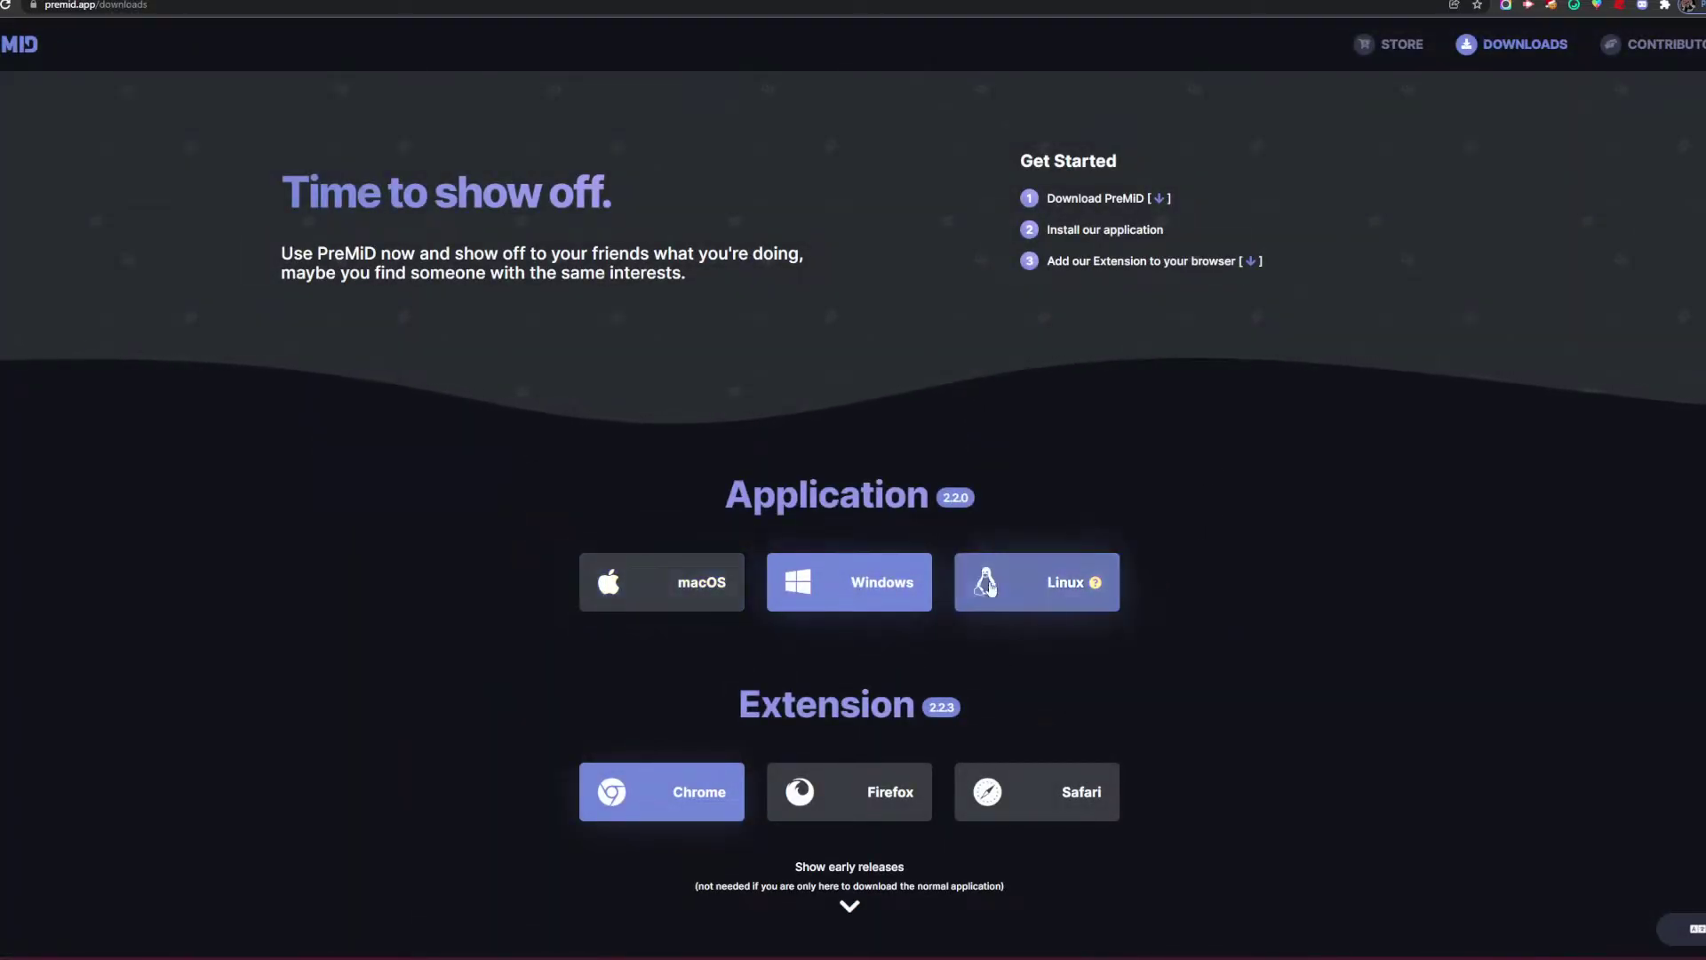
Step: Download the PreMiD Windows application installer, closing the ad overlay, and show its download options
{"action": "left_click", "coordinate": [824, 588]}
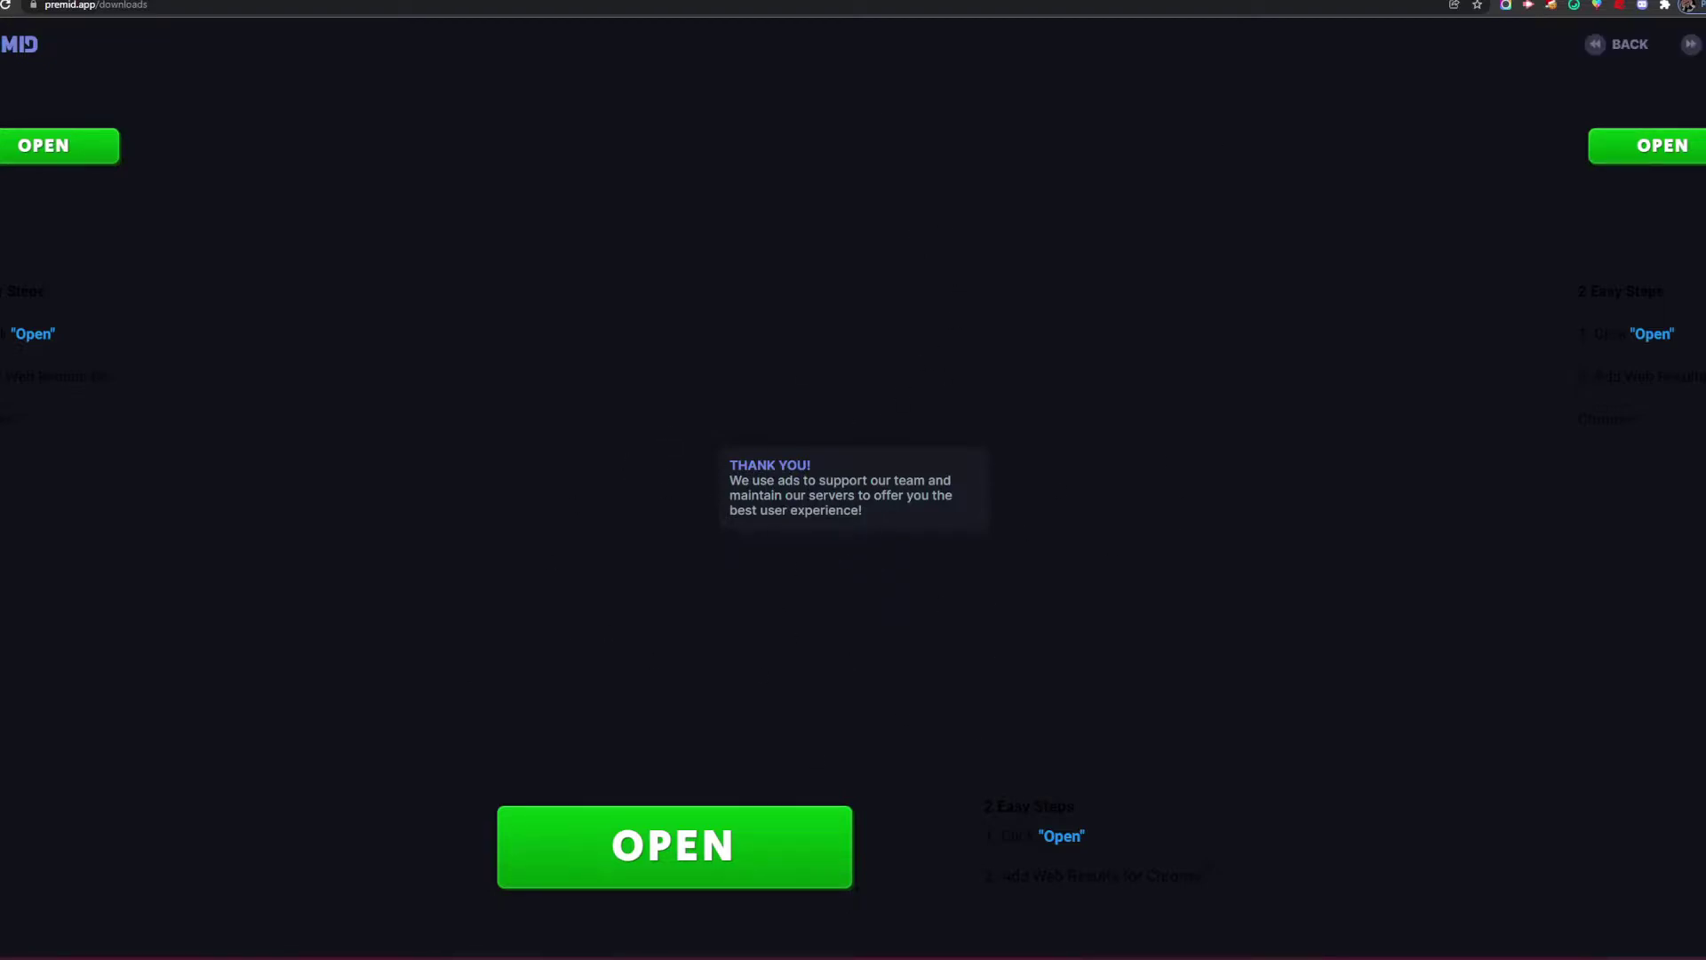
{"action": "left_click", "coordinate": [1691, 44]}
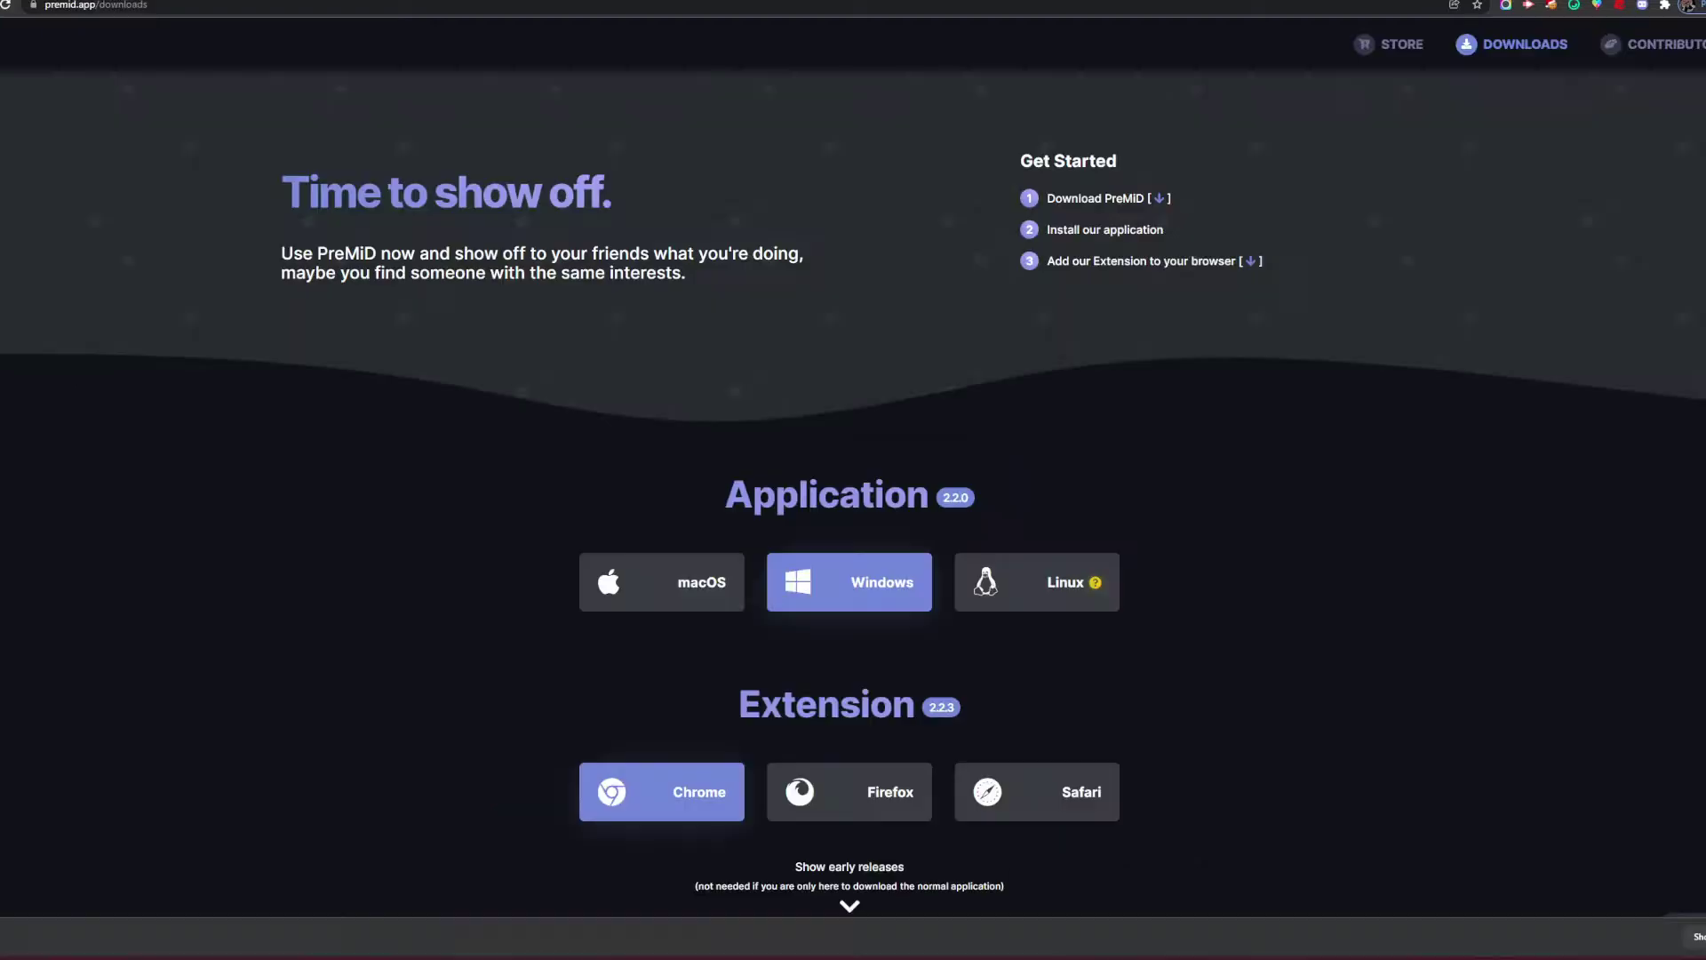
{"action": "left_click", "coordinate": [95, 938]}
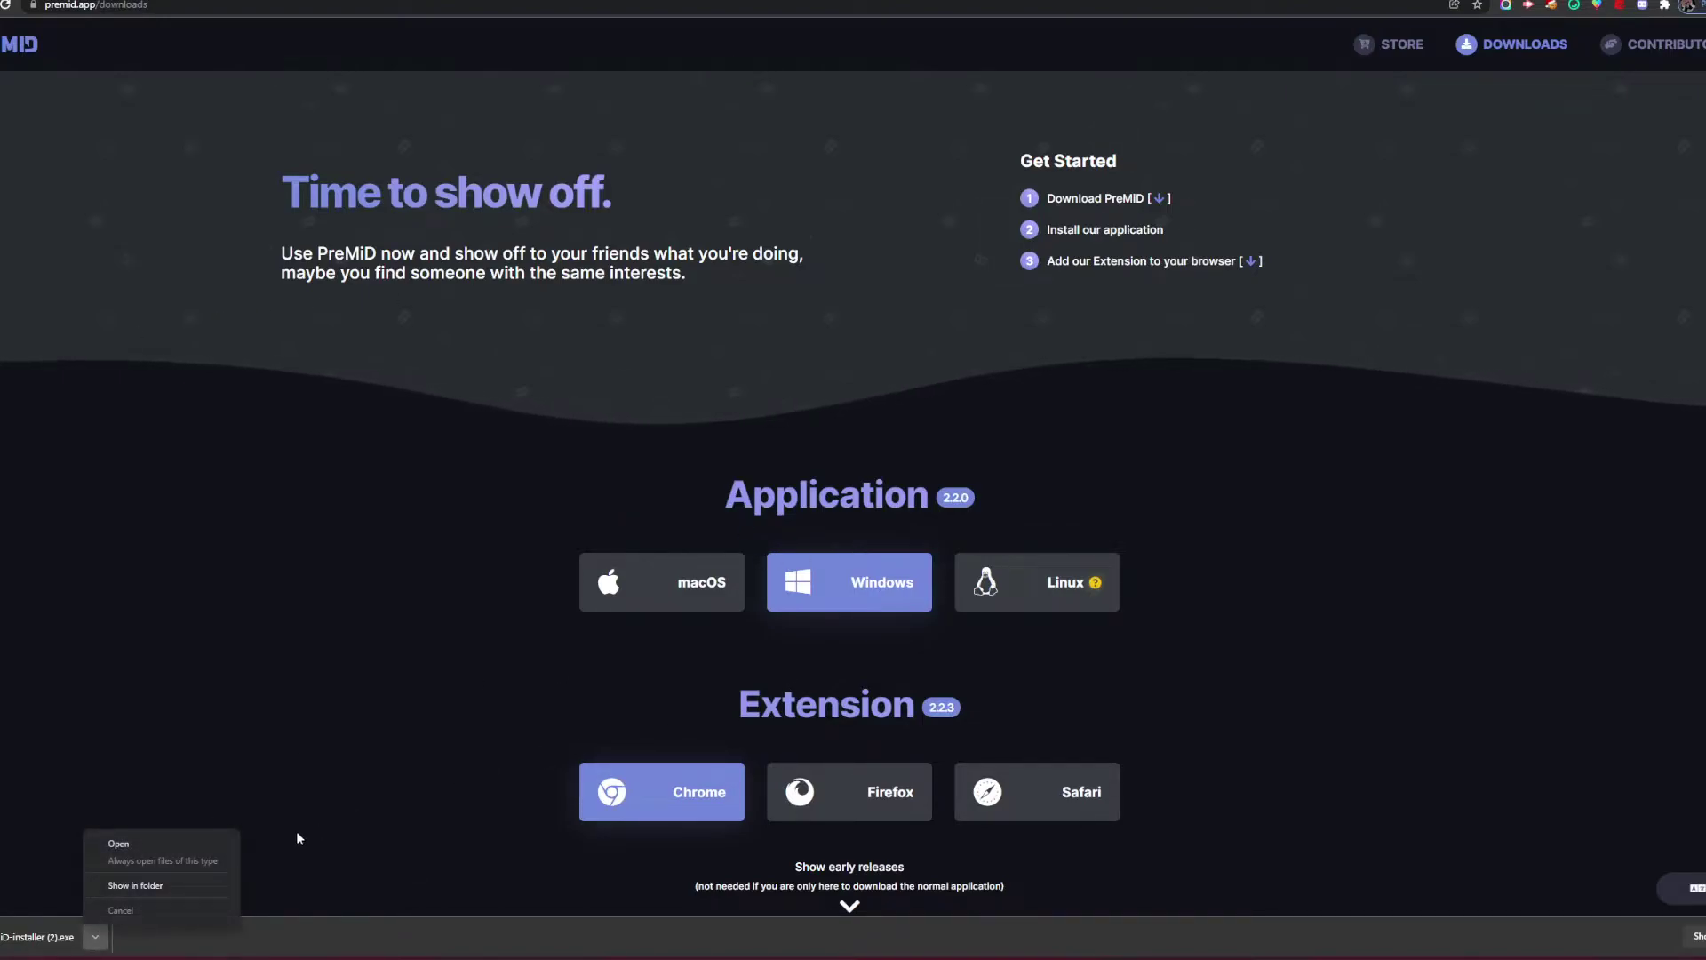
Step: Run the downloaded PreMiD installer and abort the setup wizard
{"action": "left_click", "coordinate": [147, 844]}
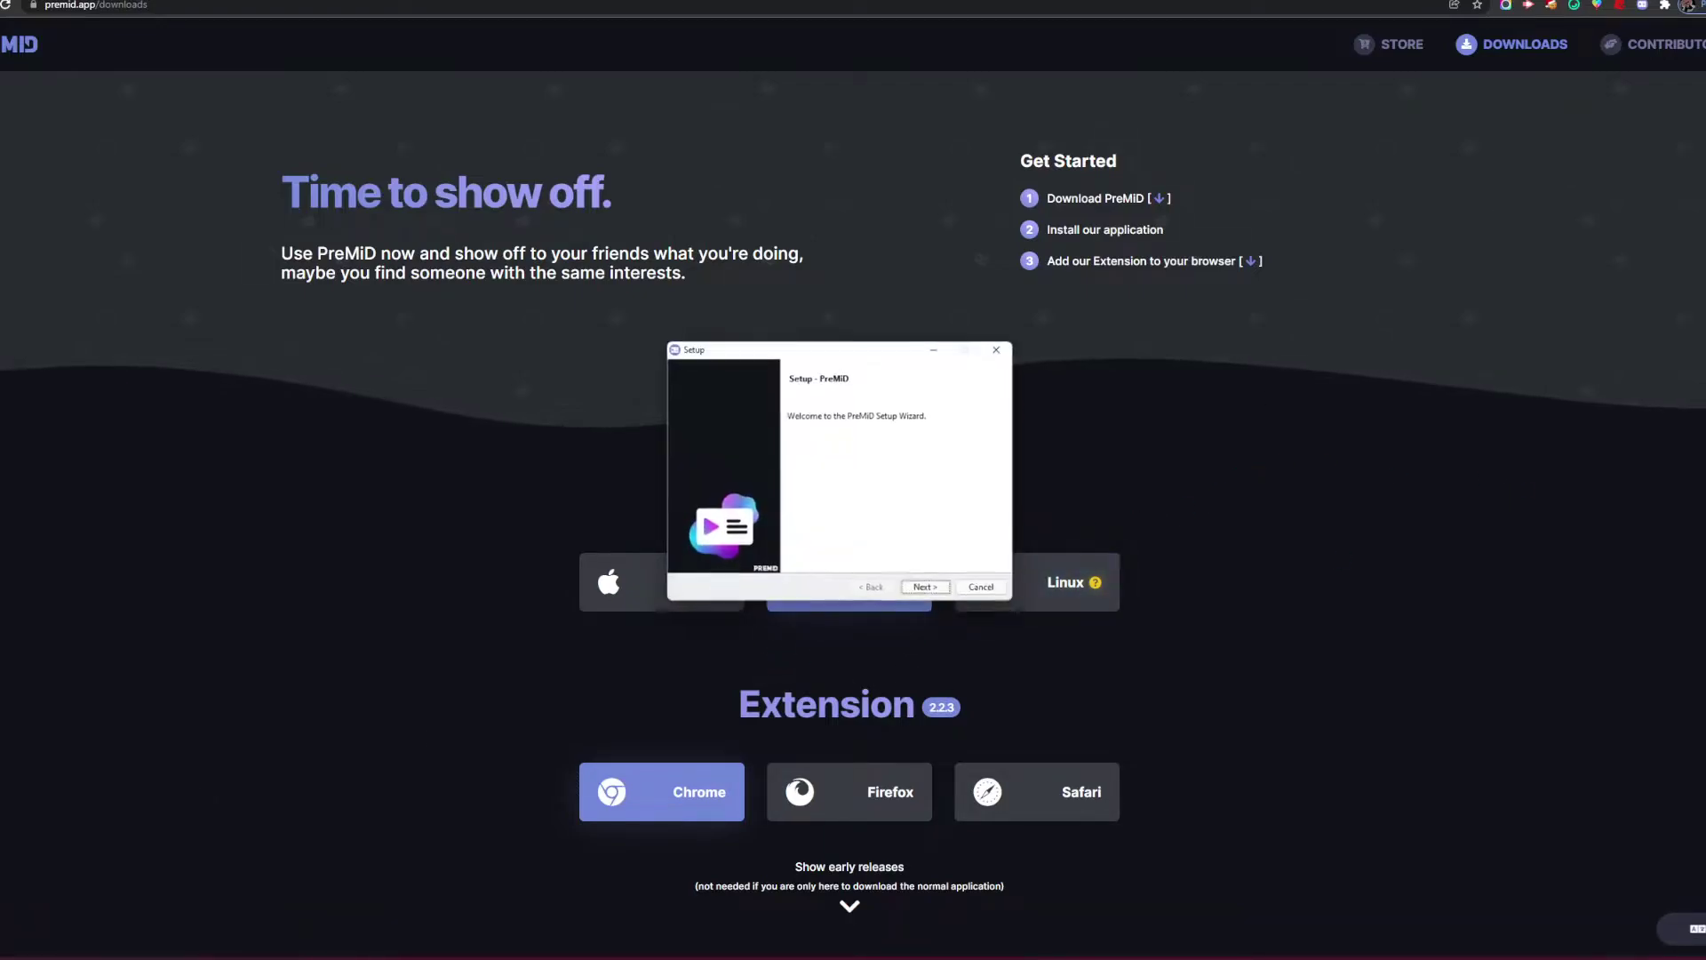
{"action": "left_click", "coordinate": [986, 591]}
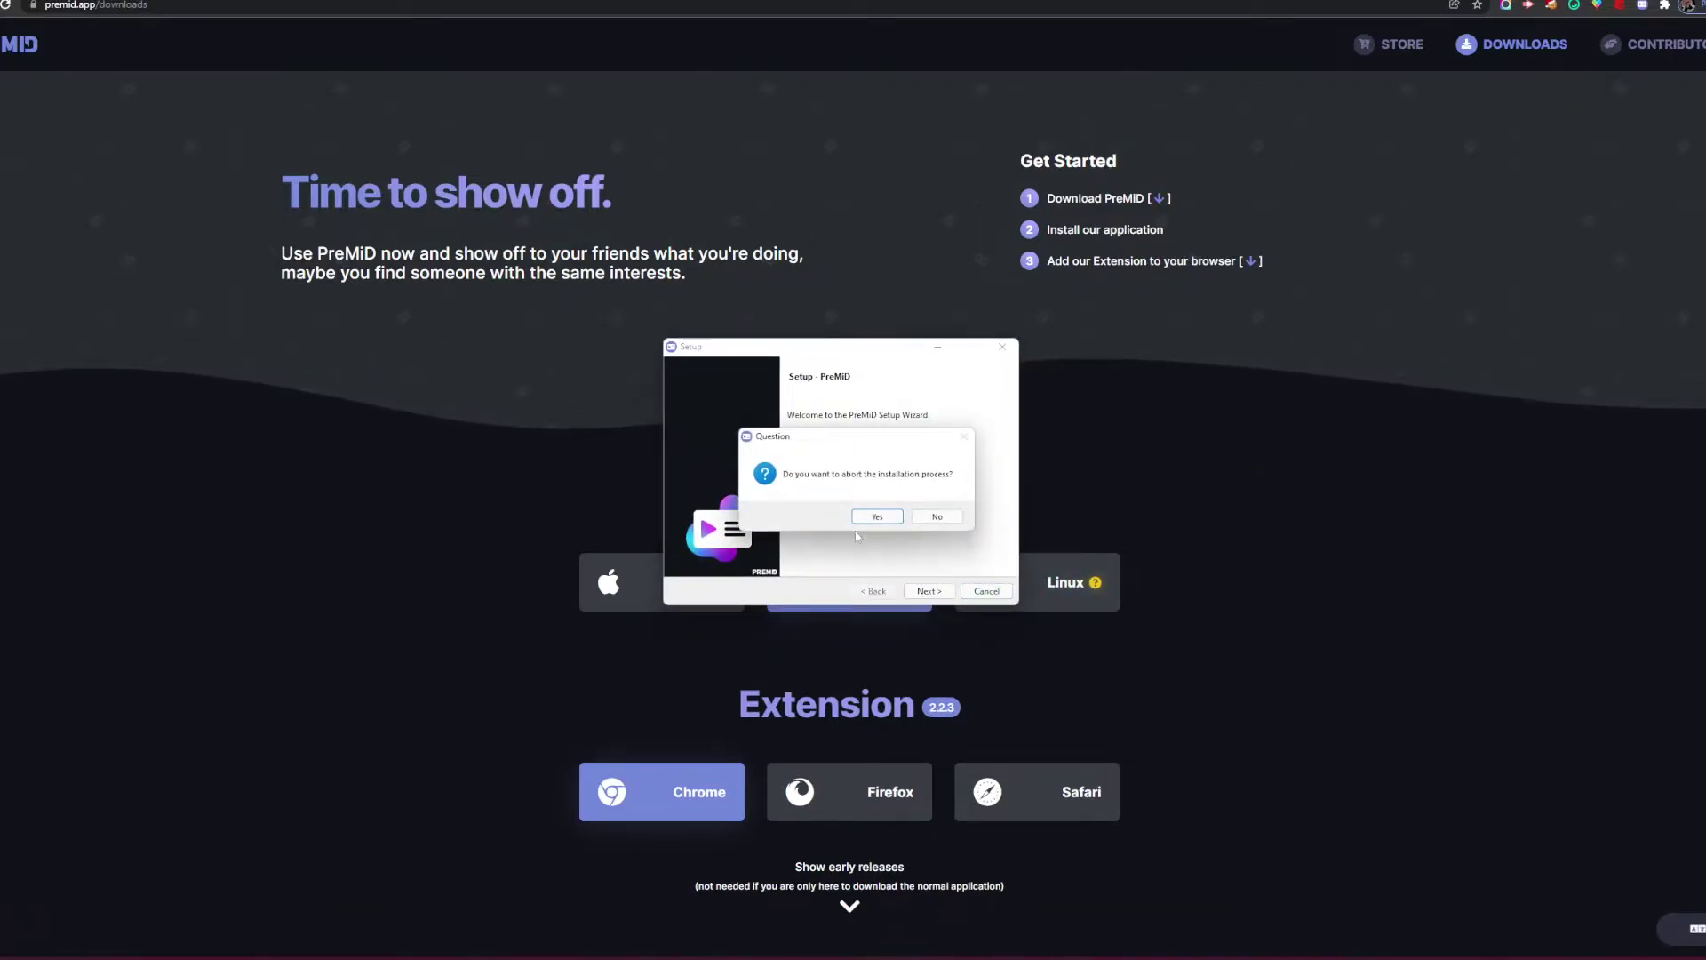
{"action": "left_click", "coordinate": [878, 517]}
Step: Dismiss the port 3020 error about PreMiD already running and open a new Chrome tab
{"action": "key", "text": "super+d"}
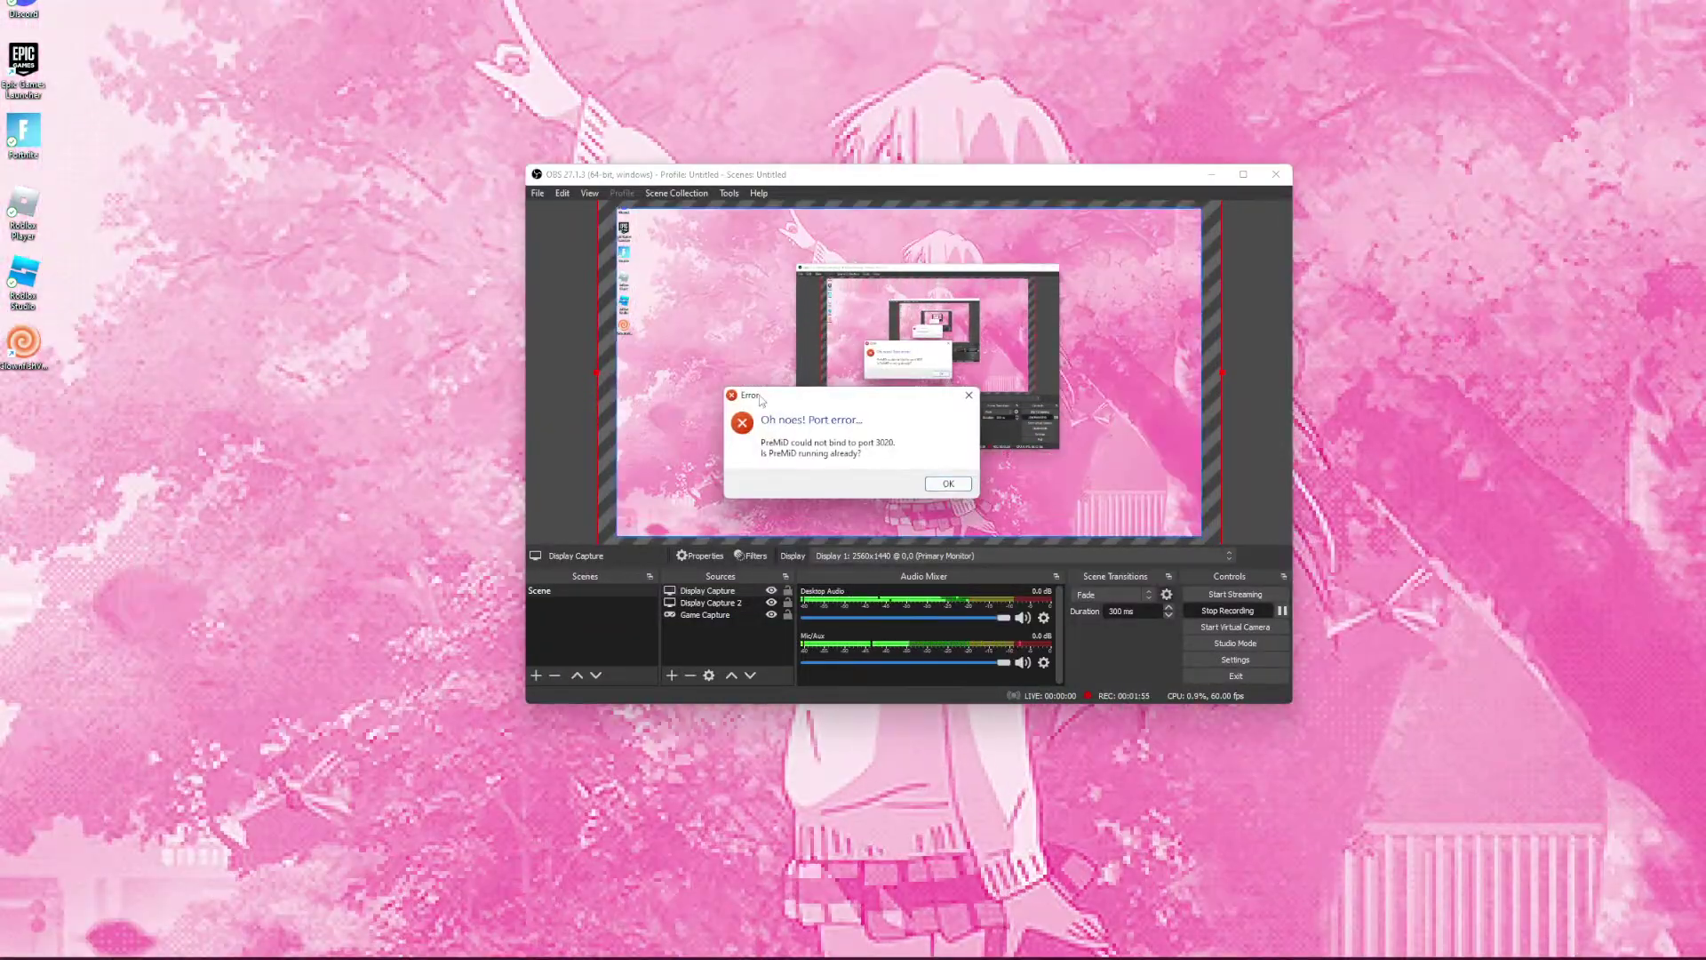
{"action": "key", "text": "Return"}
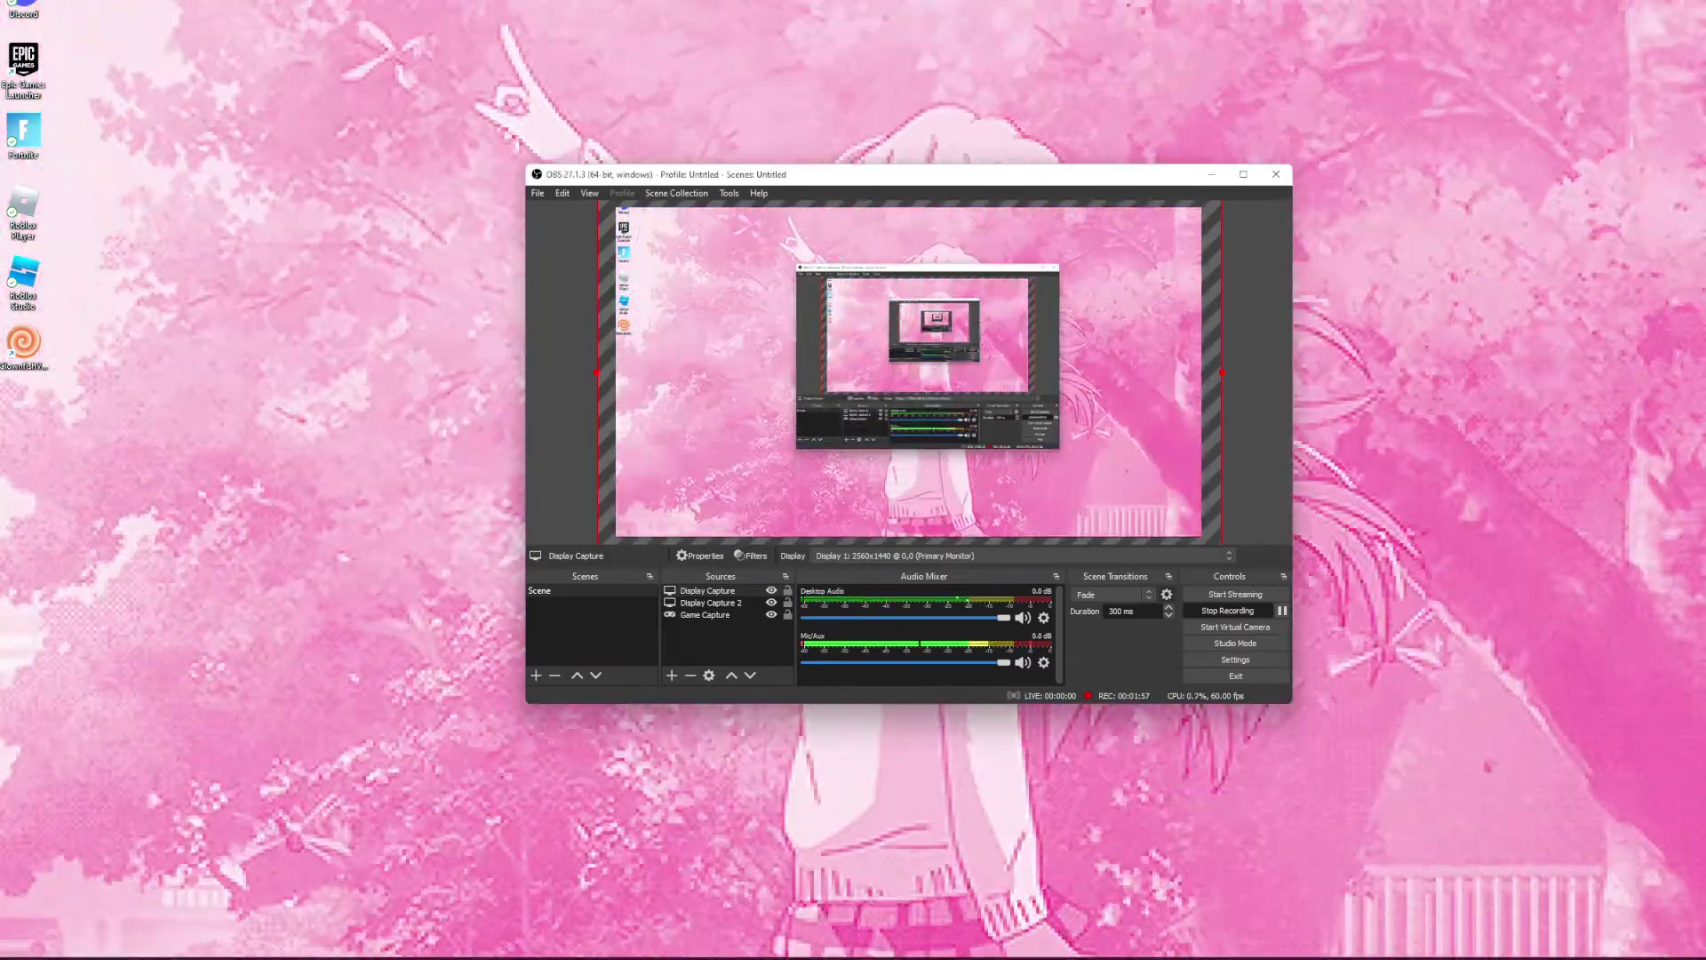
{"action": "key", "text": "super+d"}
{"action": "key", "text": "ctrl+t"}
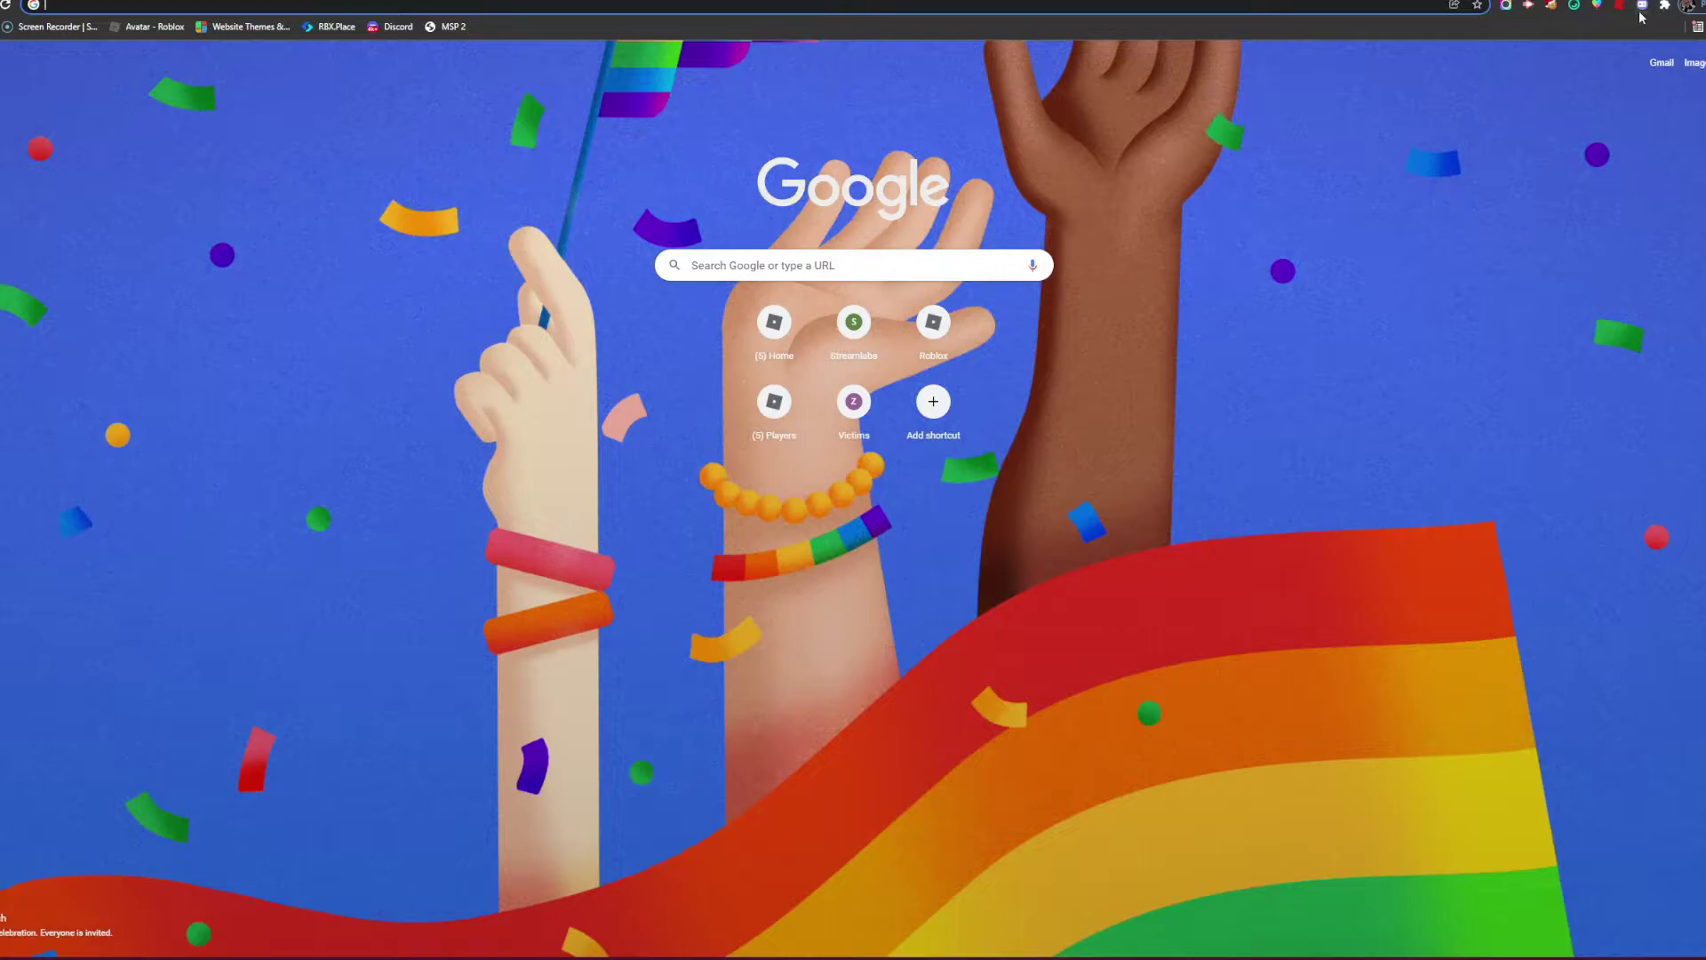
{"action": "left_click", "coordinate": [1642, 6]}
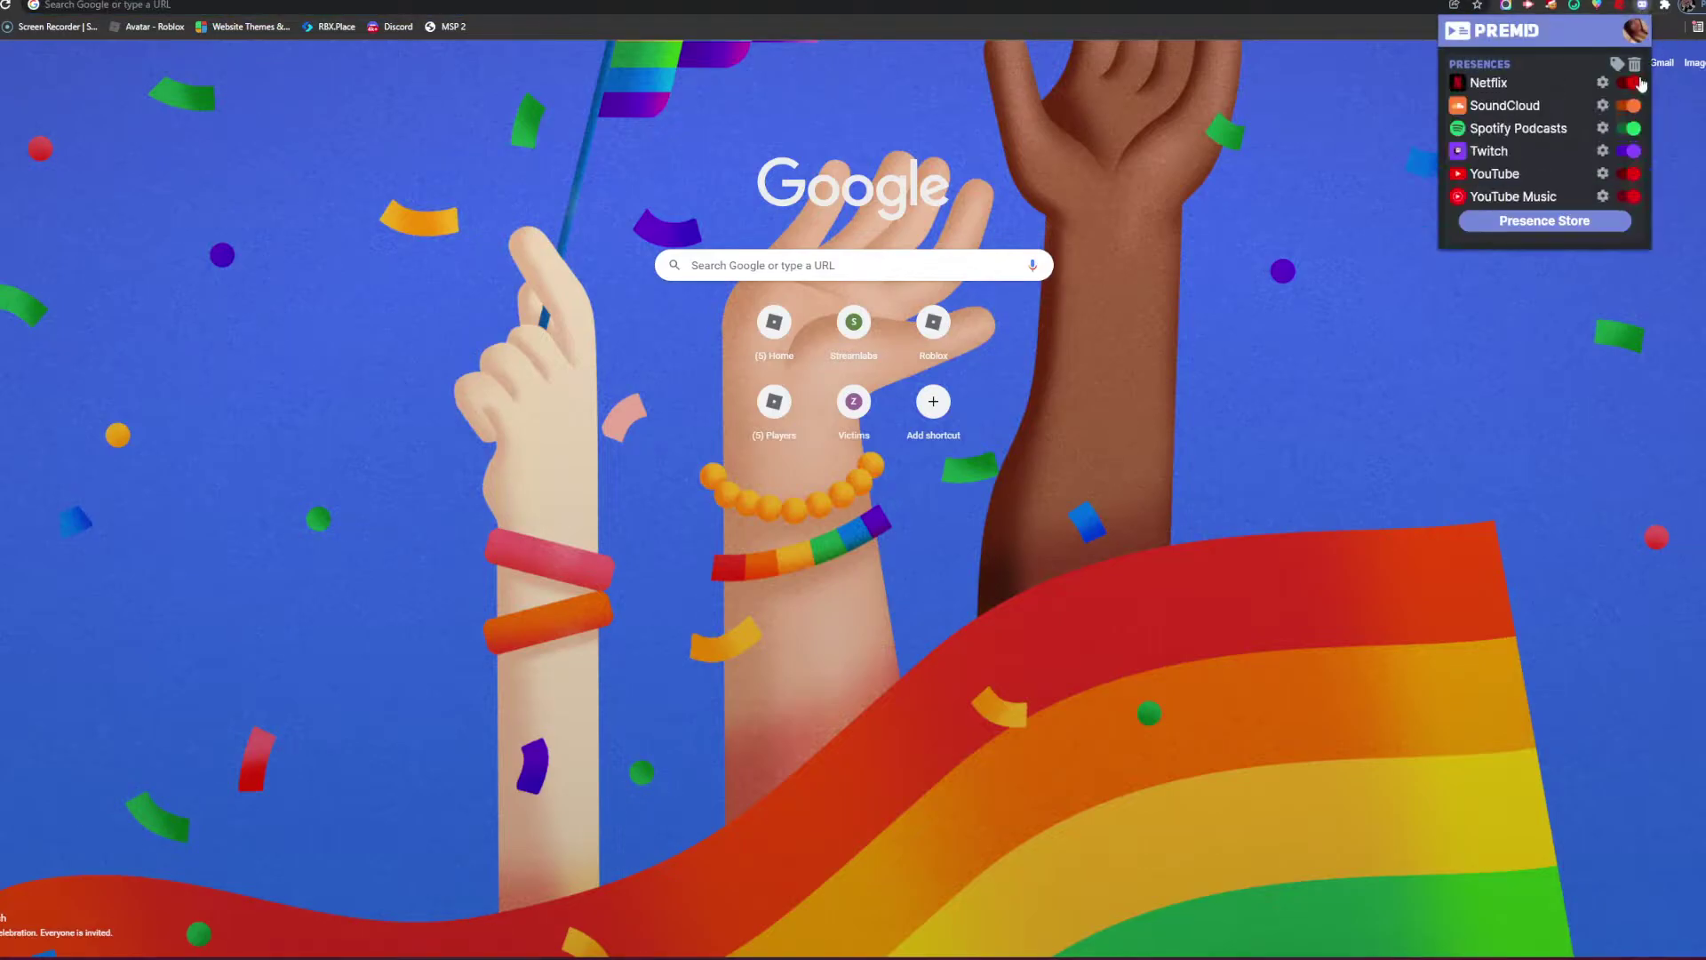
{"action": "left_click", "coordinate": [630, 40]}
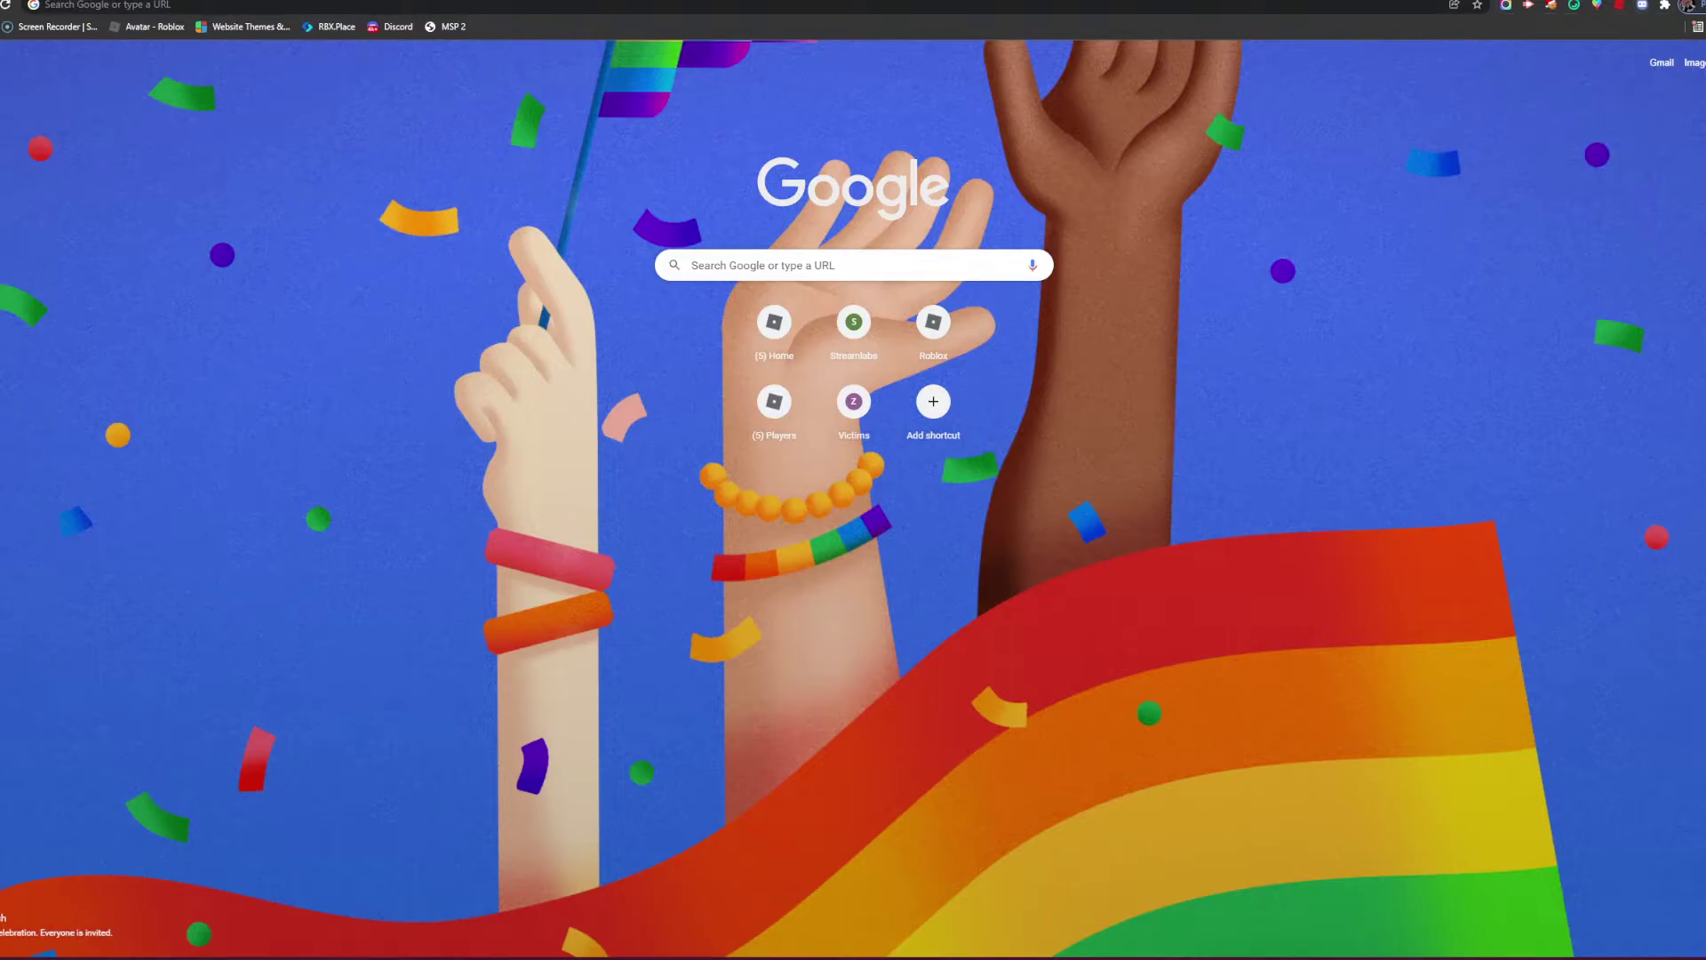
Step: Play YouTube's 'Giving Away 50,000 Cookies!' after dismissing the sign-in notice and skipping the ad, then pause
{"action": "mouse_move", "coordinate": [807, 953]}
{"action": "mouse_move", "coordinate": [838, 914]}
{"action": "left_click", "coordinate": [266, 6]}
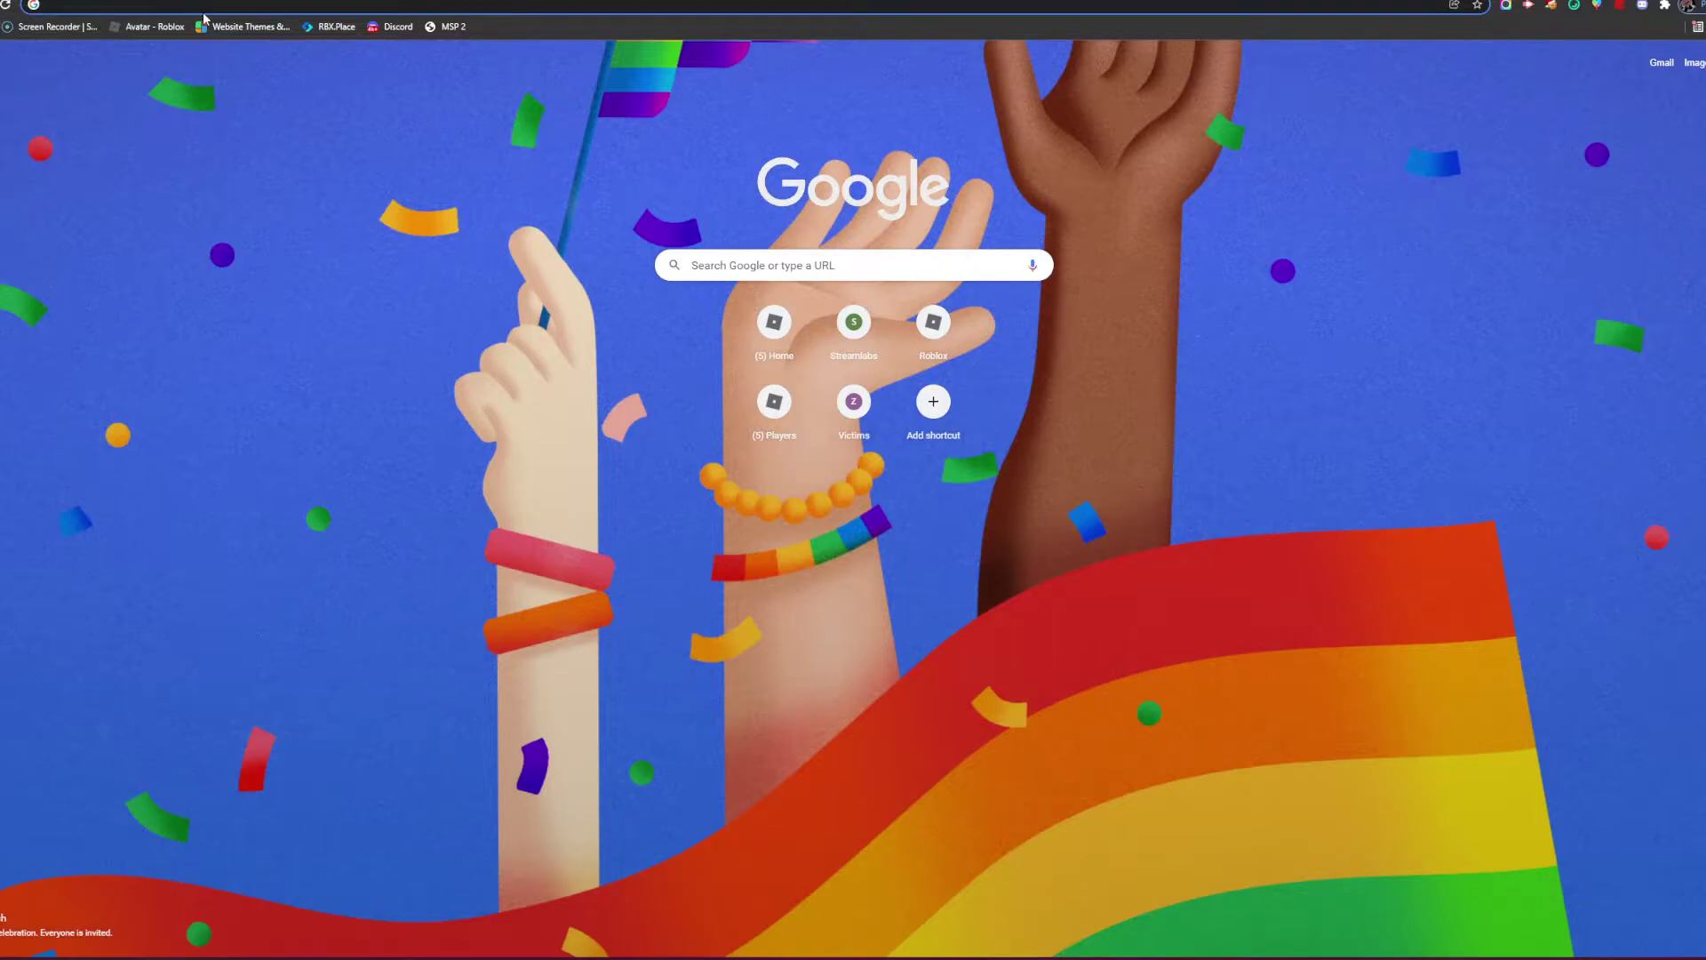
{"action": "type", "text": "youtube.com/watch?v=nl79pan4h6U"}
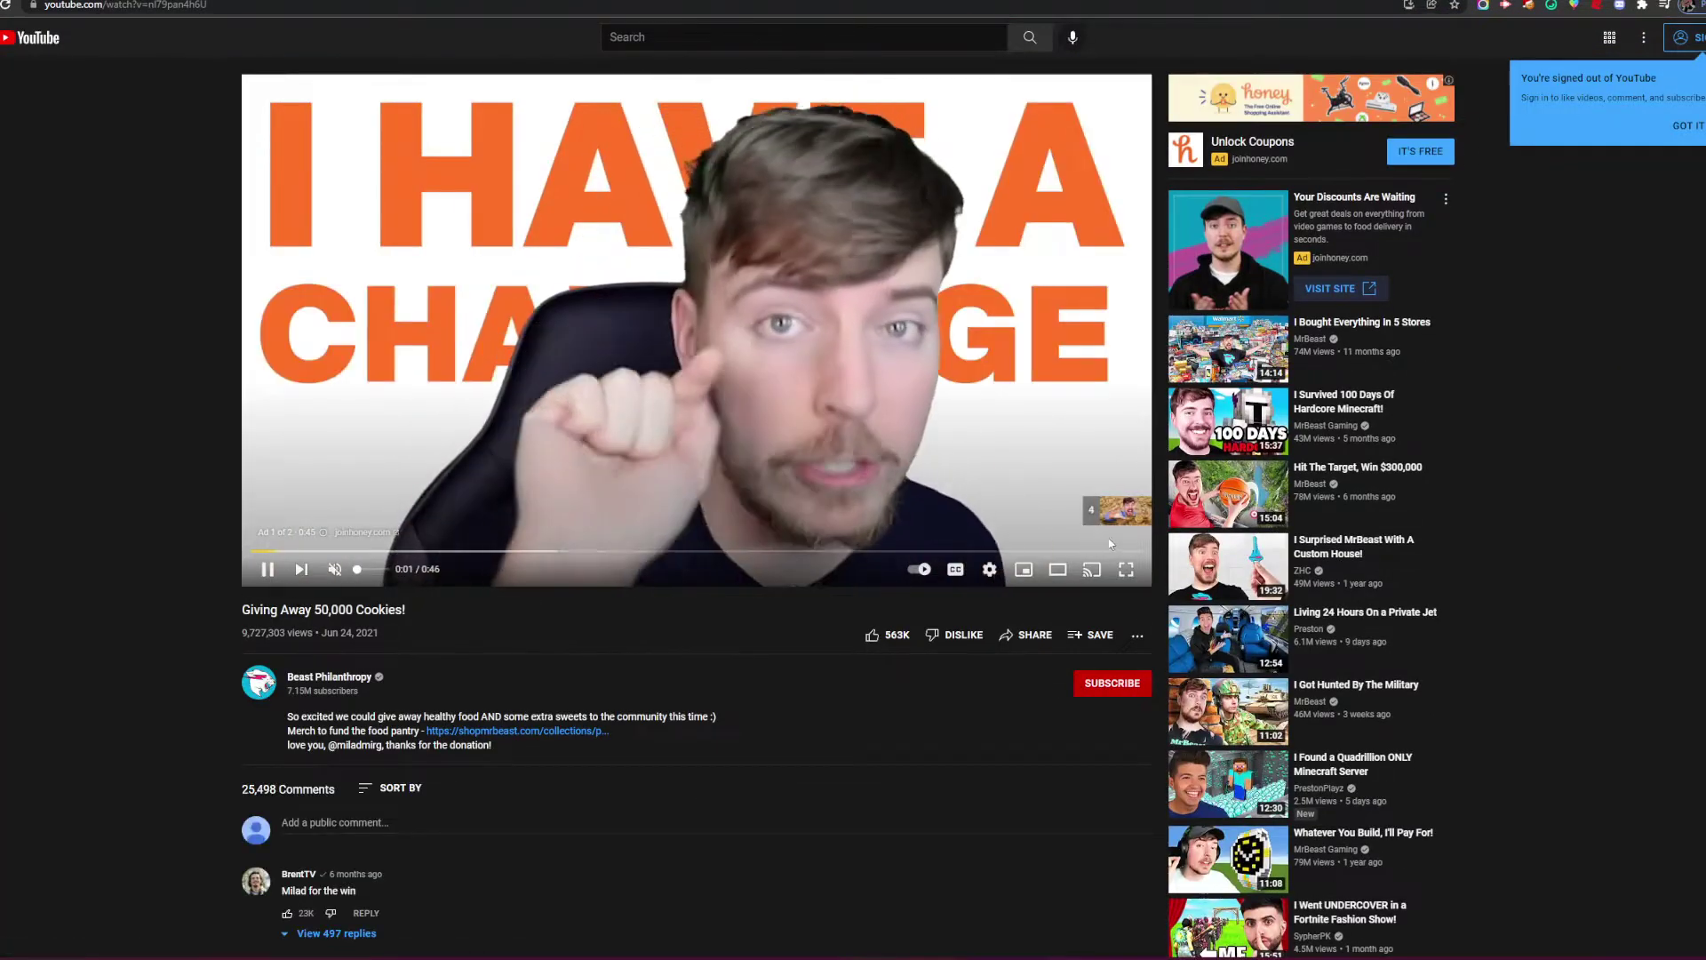
{"action": "left_click", "coordinate": [1683, 126]}
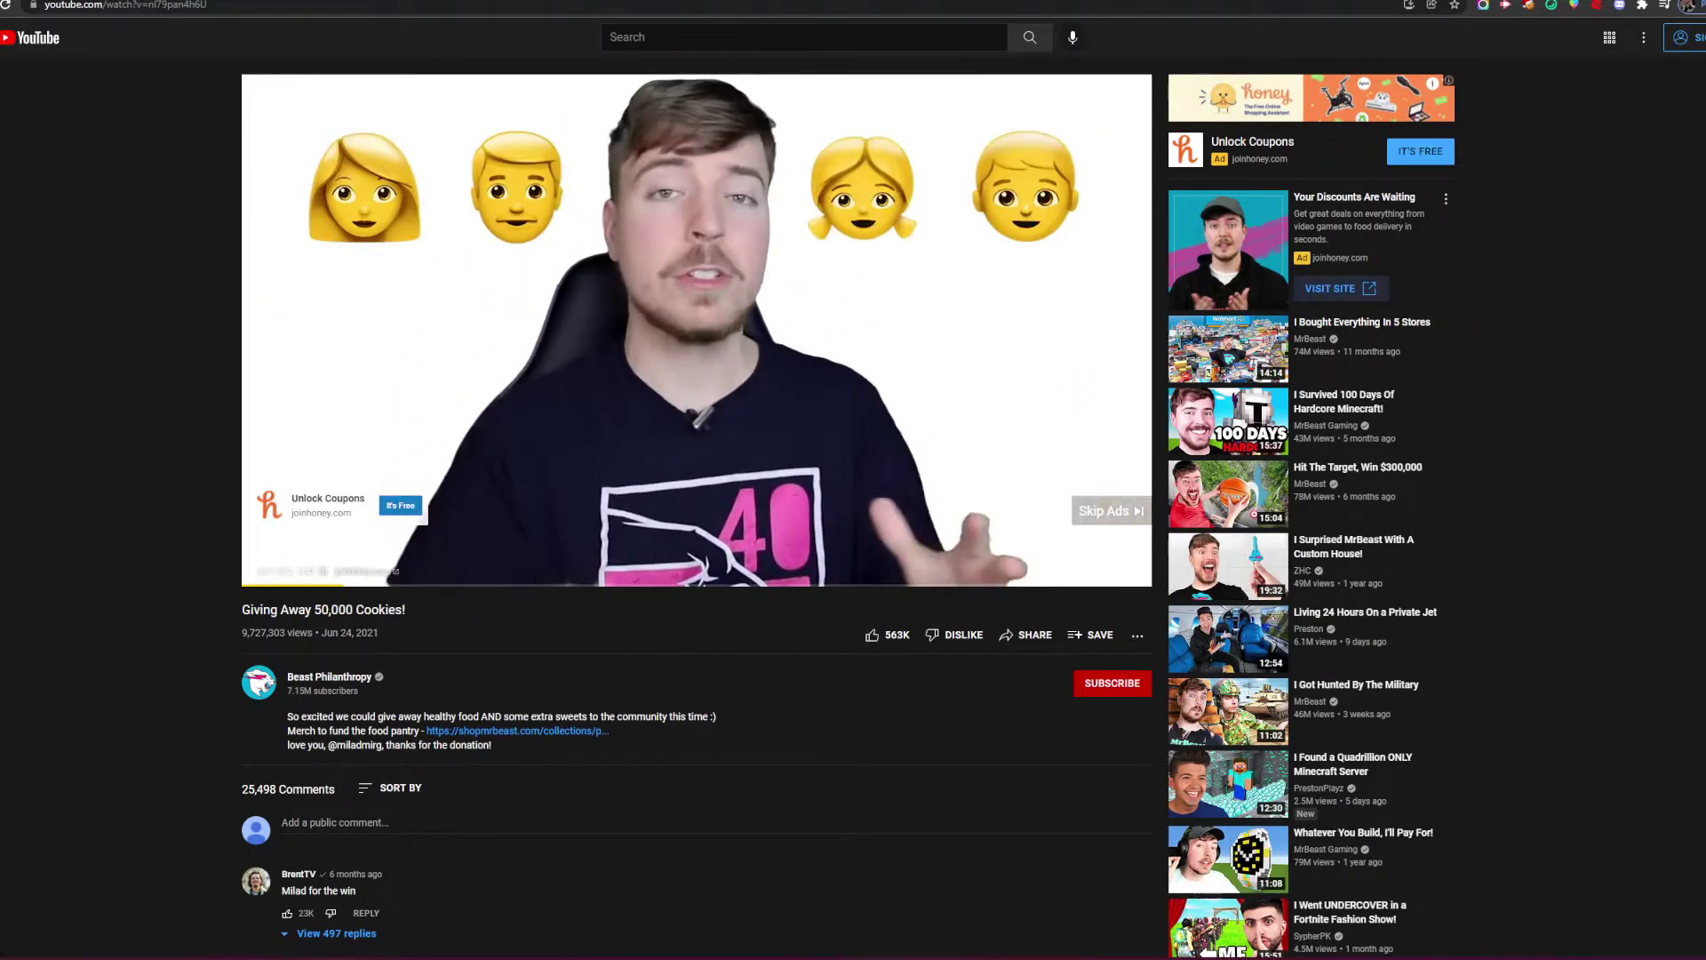
{"action": "left_click", "coordinate": [1097, 511]}
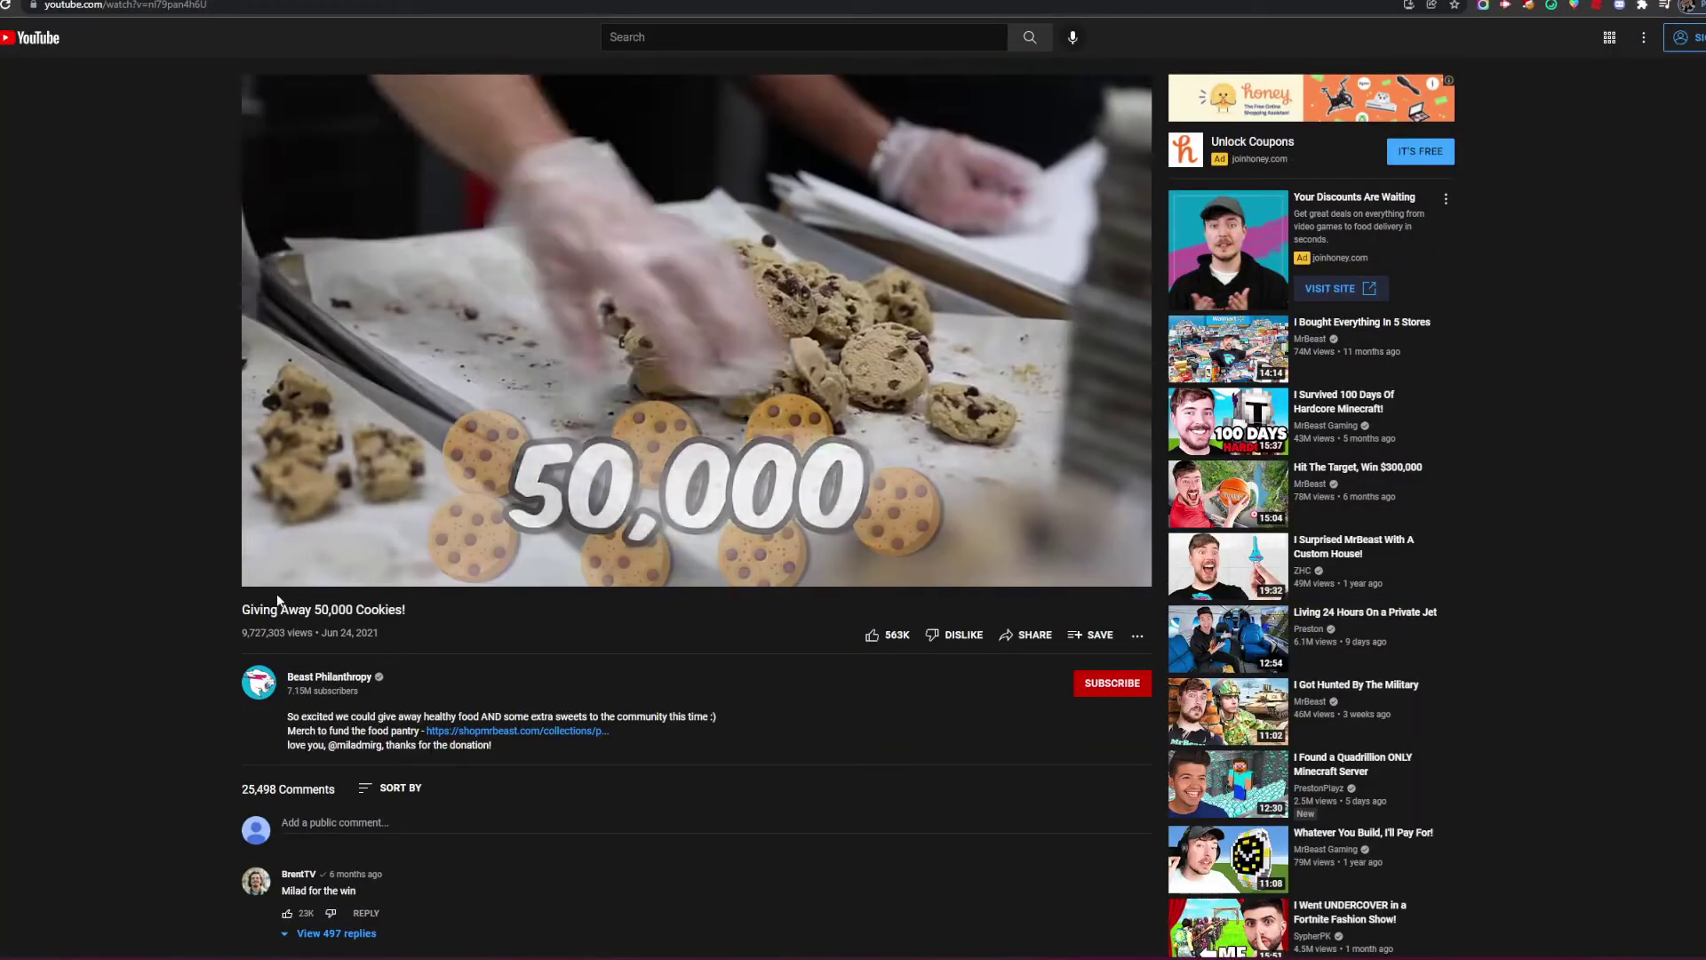
{"action": "left_click", "coordinate": [267, 569]}
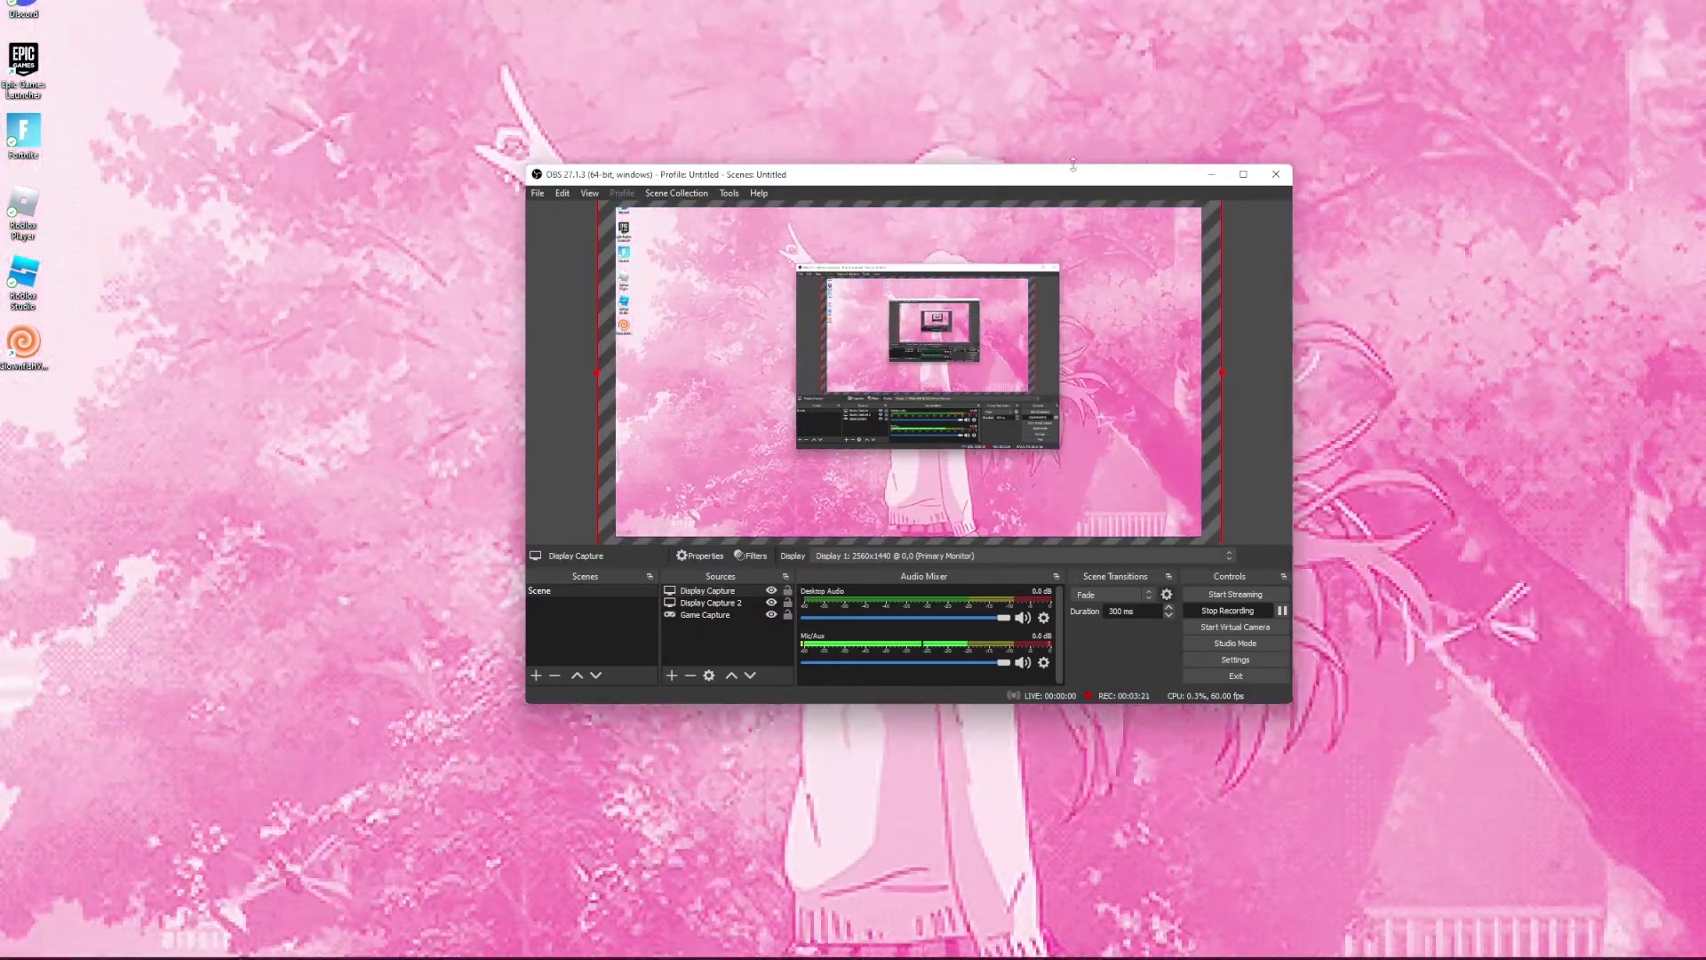
Step: Drag the OBS Studio window slightly to the left
{"action": "left_click_drag", "start_coordinate": [1069, 182], "coordinate": [973, 167]}
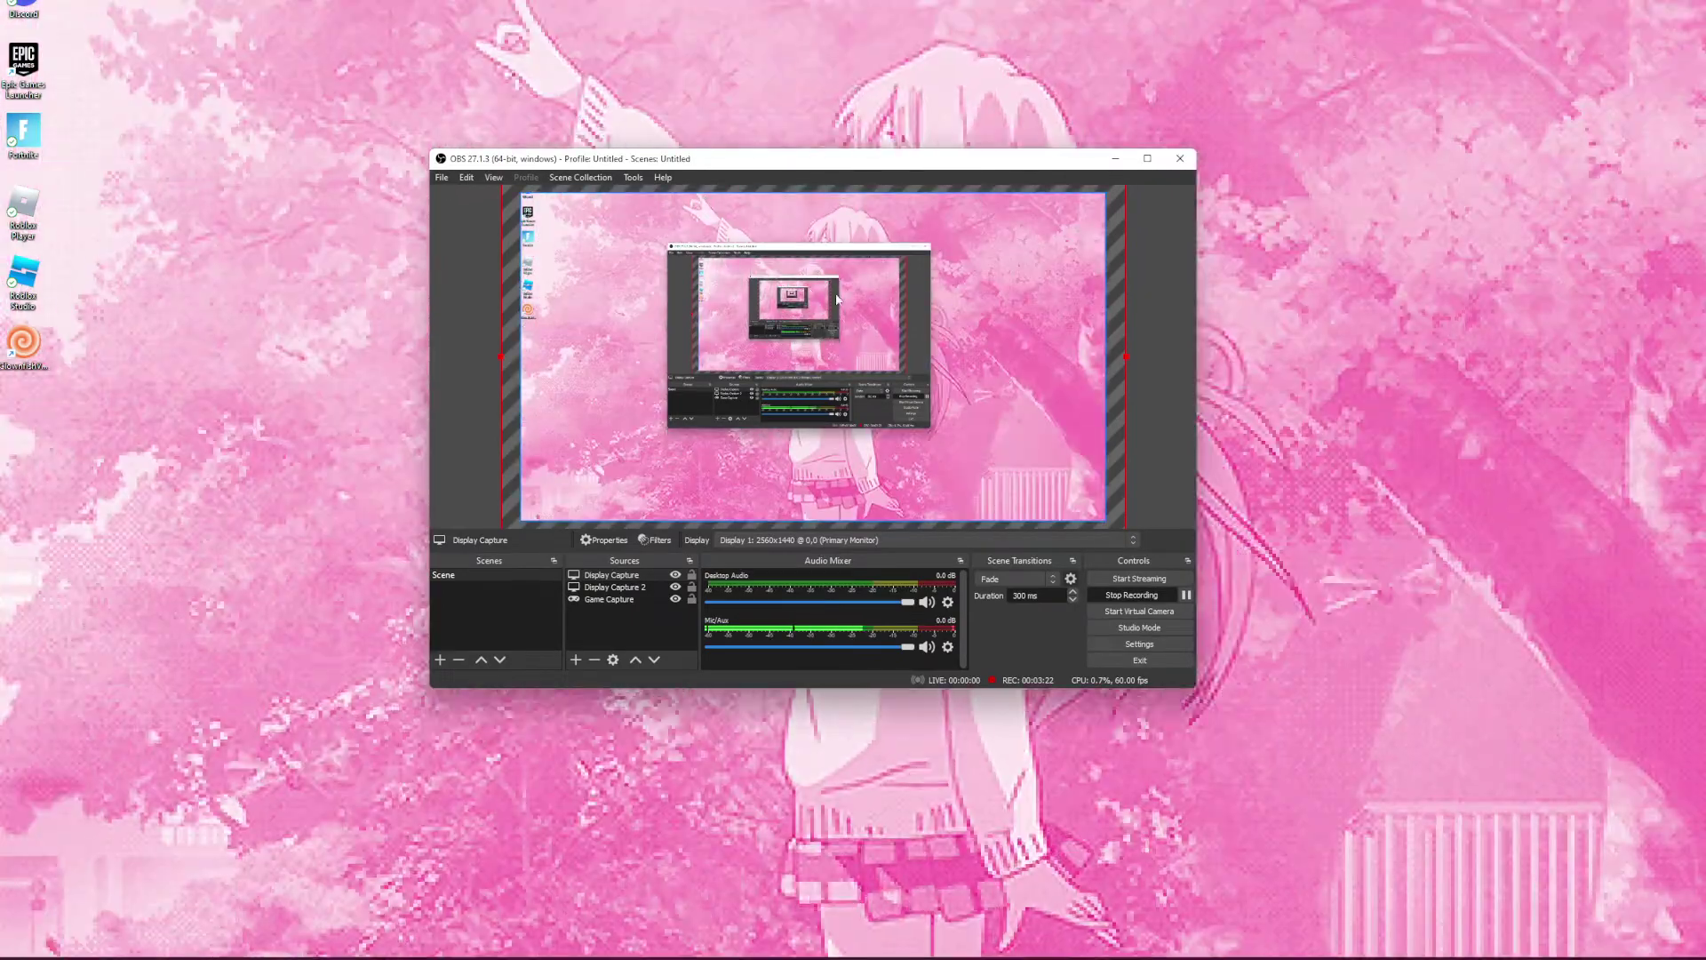